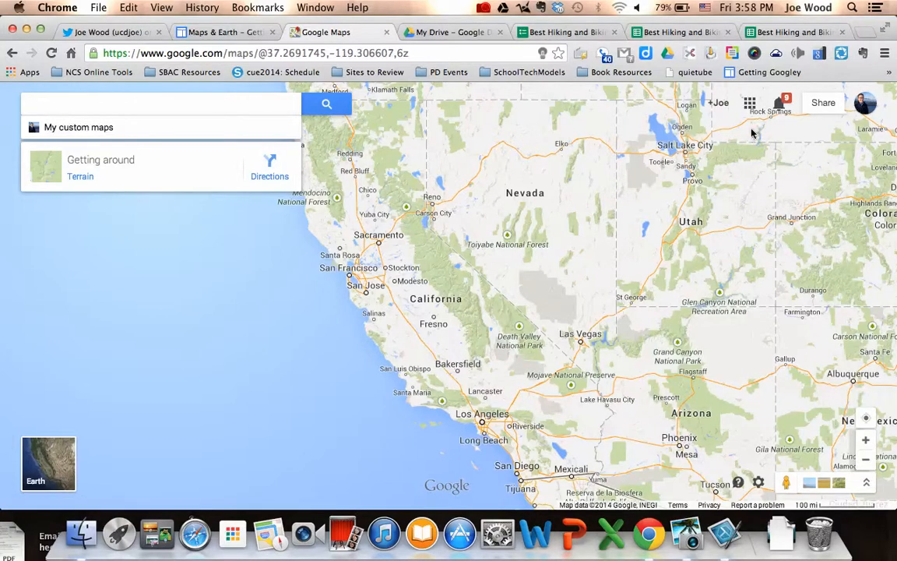
Open My Places from the settings gear to list the saved maps.
left_click(758, 483)
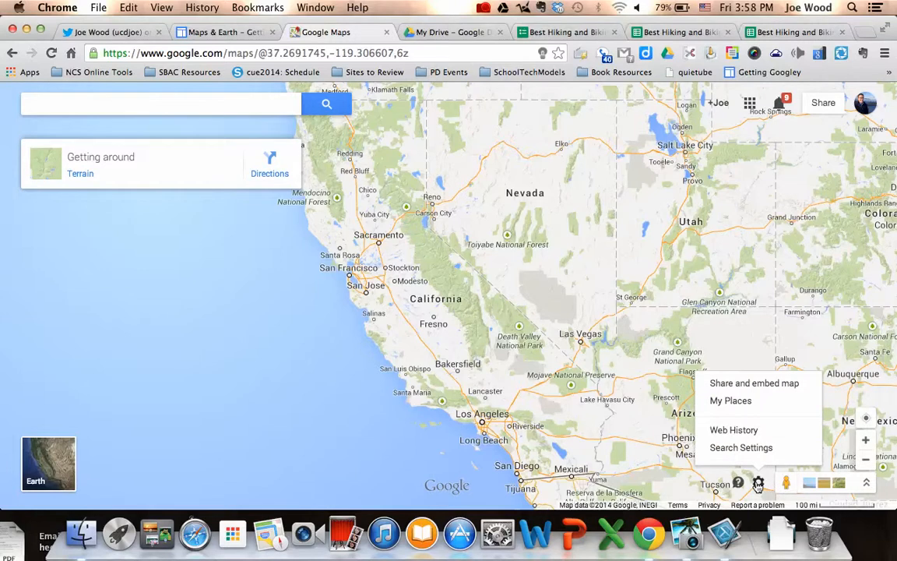
left_click(728, 402)
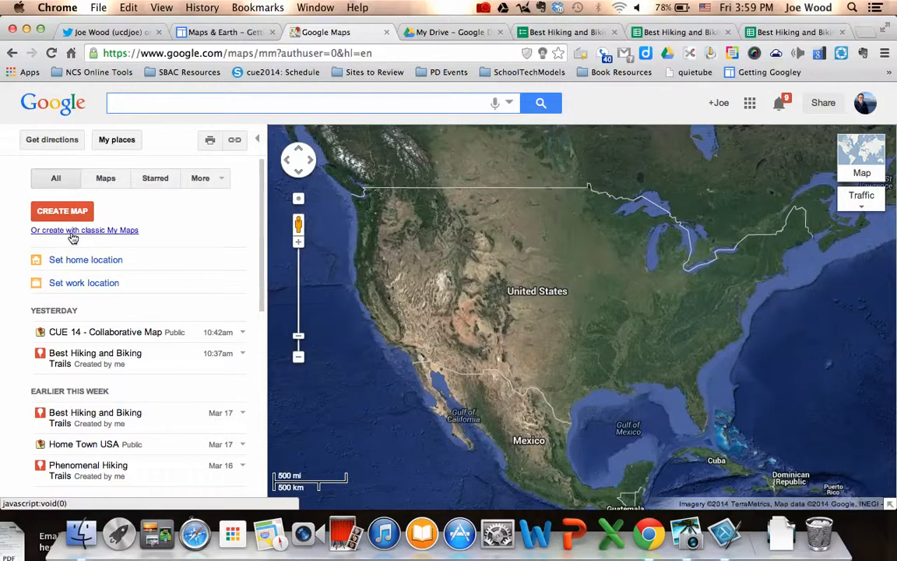
Create a classic My Maps map titled 'Ancestors Project' with description 'Directions 1. Find locations'.
left_click(72, 232)
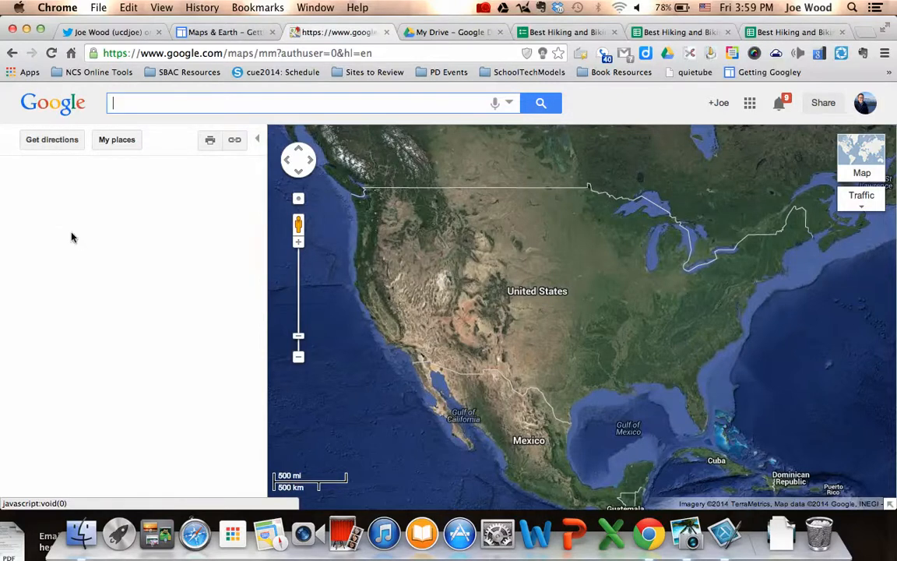
double_click(60, 218)
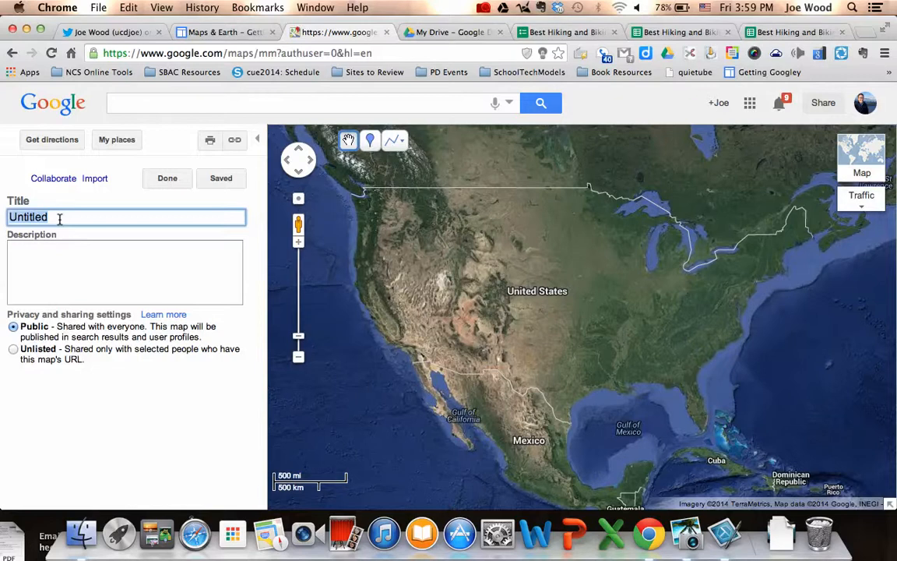
type("Ancestors Project")
left_click(83, 262)
type("Directions1")
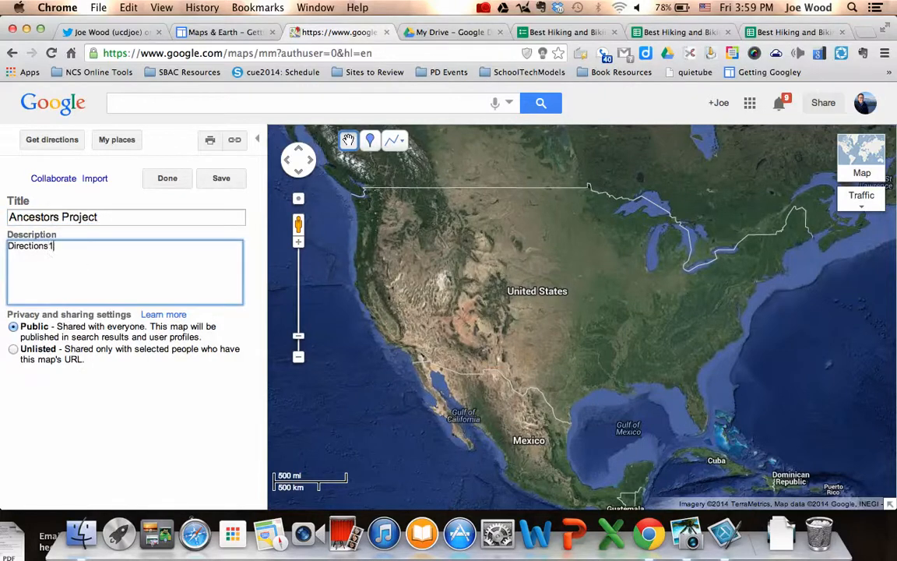
type(". Fined location")
left_click(298, 243)
left_click(300, 243)
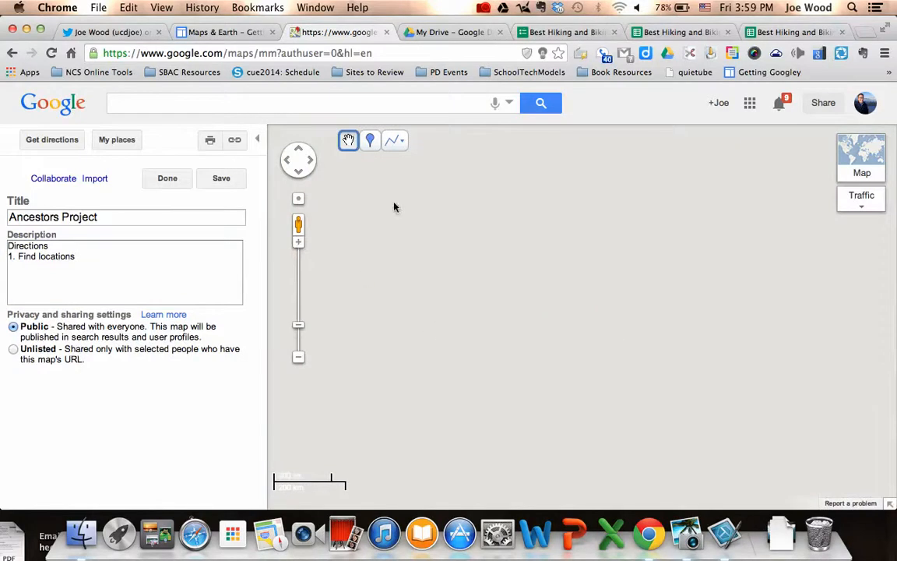
Search for Yuba City, CA and select it from the suggestions.
left_click(340, 106)
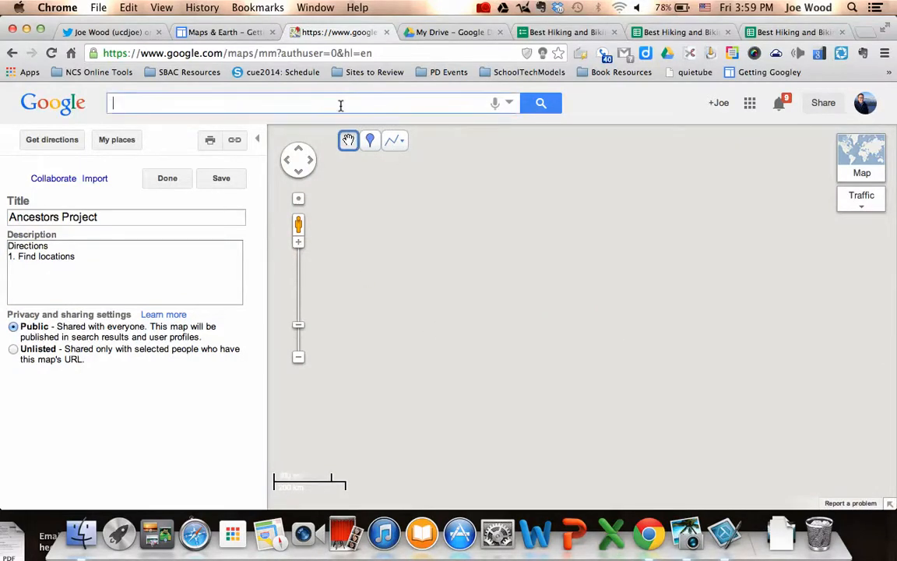
type("yuba")
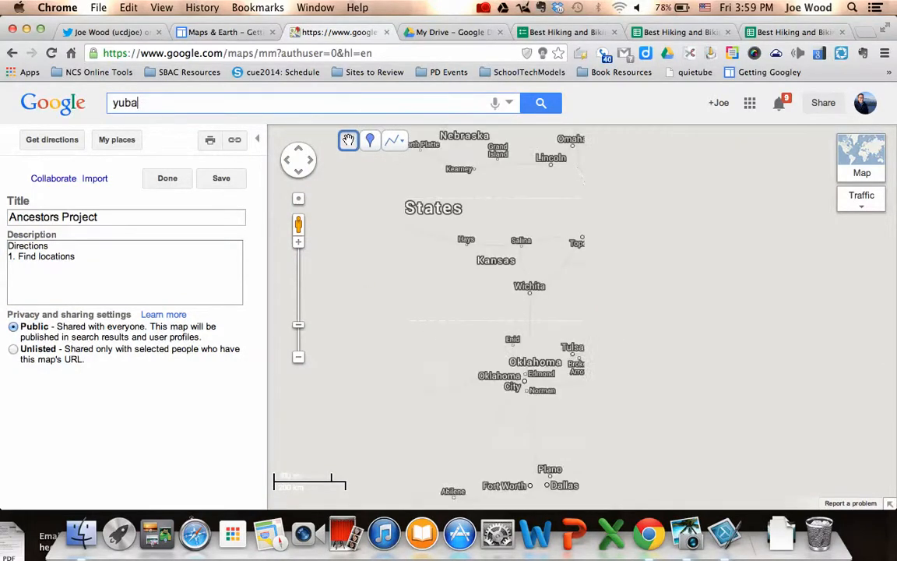
type("c")
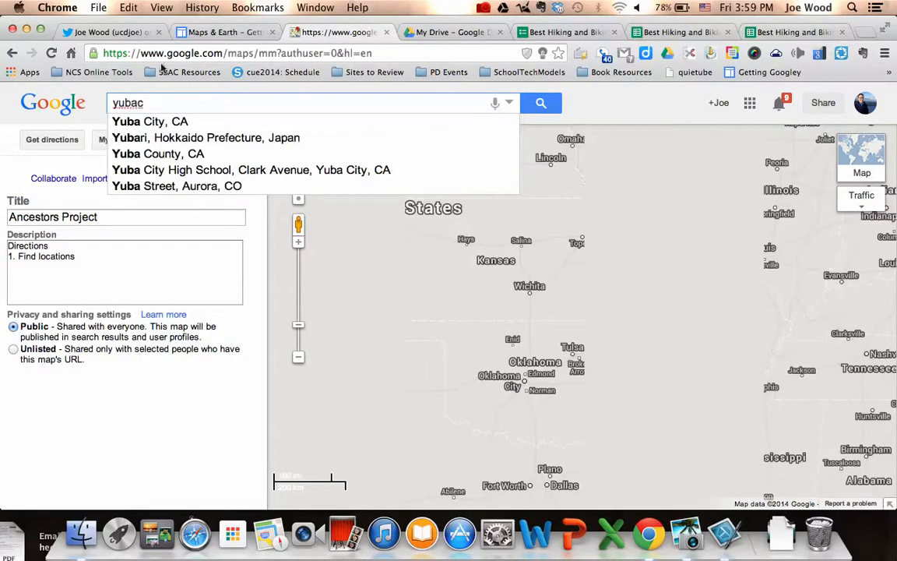
left_click(150, 121)
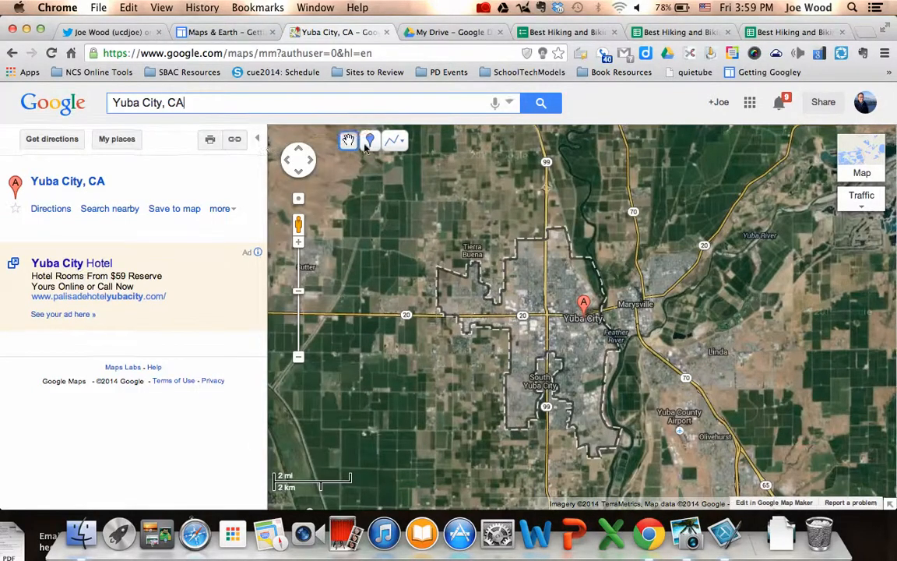
left_click(371, 141)
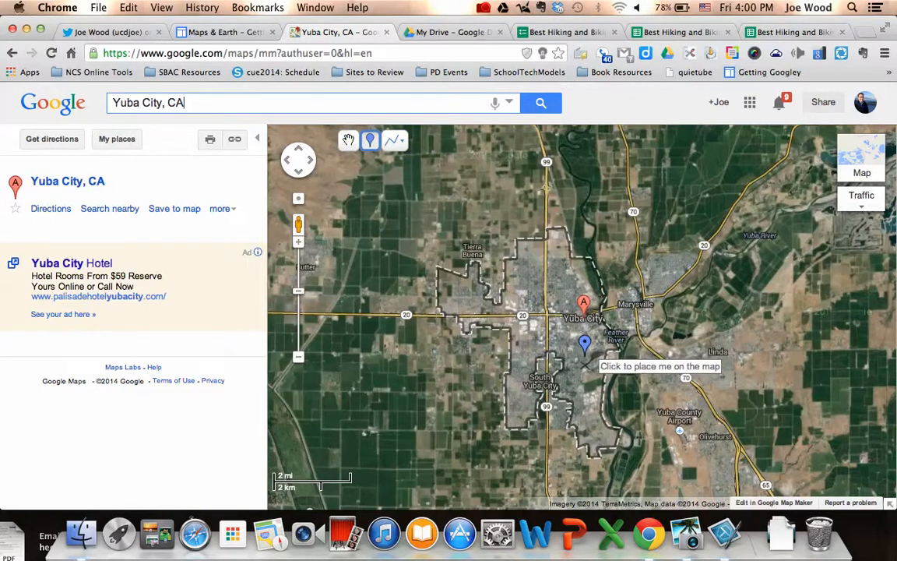
Drop a placemark in south Yuba City and give it a Family History title.
left_click(585, 364)
type("- Af")
key("BackSpace")
key("BackSpace")
type("Family ")
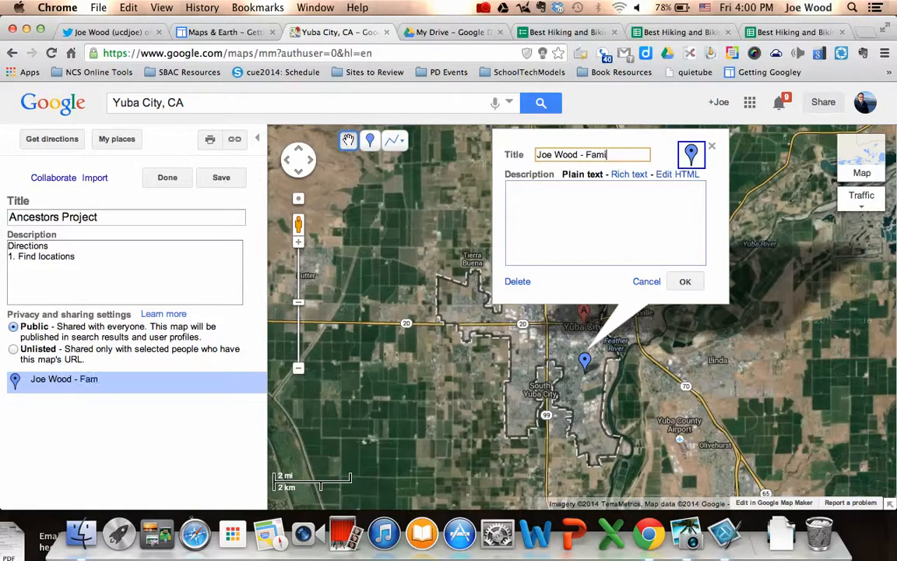
type("Hisot")
key("BackSpace")
key("BackSpace")
key("BackSpace")
type("story")
Describe the family arriving from Germany to Yuba City, formatted as rich text.
left_click(570, 215)
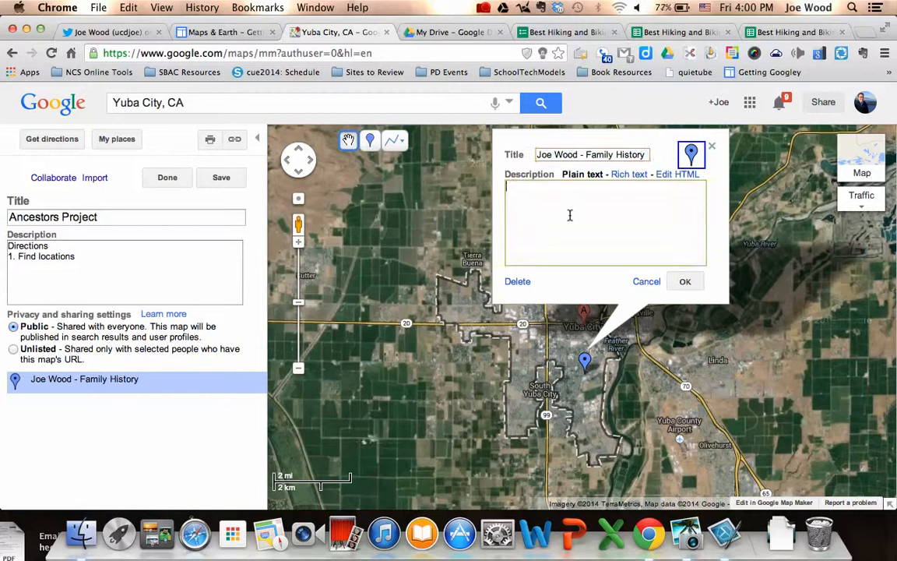
type("Joe's faim")
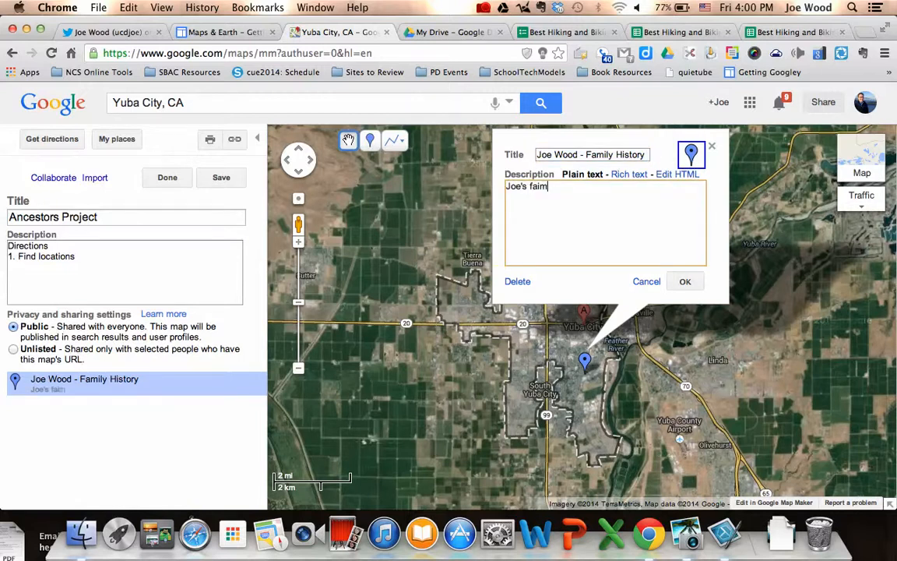
key("BackSpace")
key("BackSpace")
type("mily arrived from Germany to ")
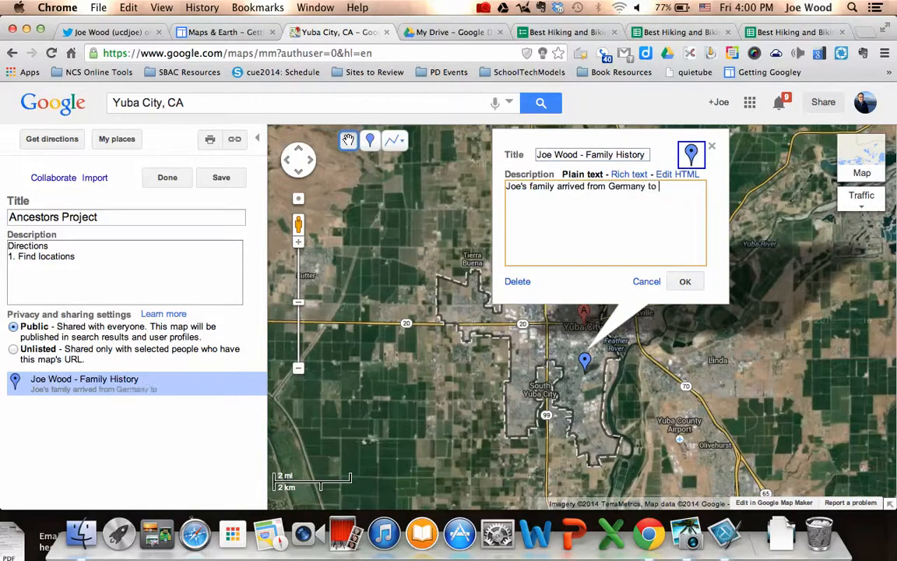
type("Yuba City")
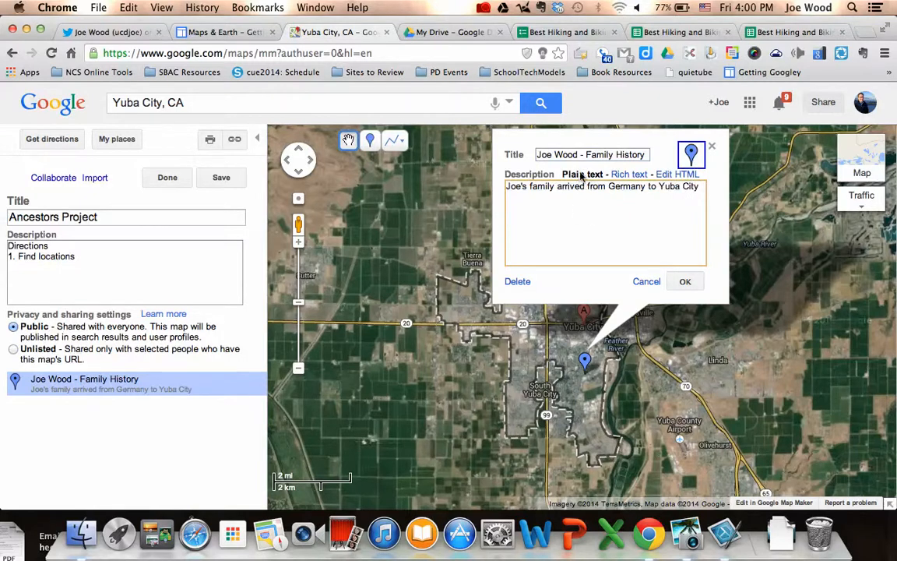
left_click(620, 174)
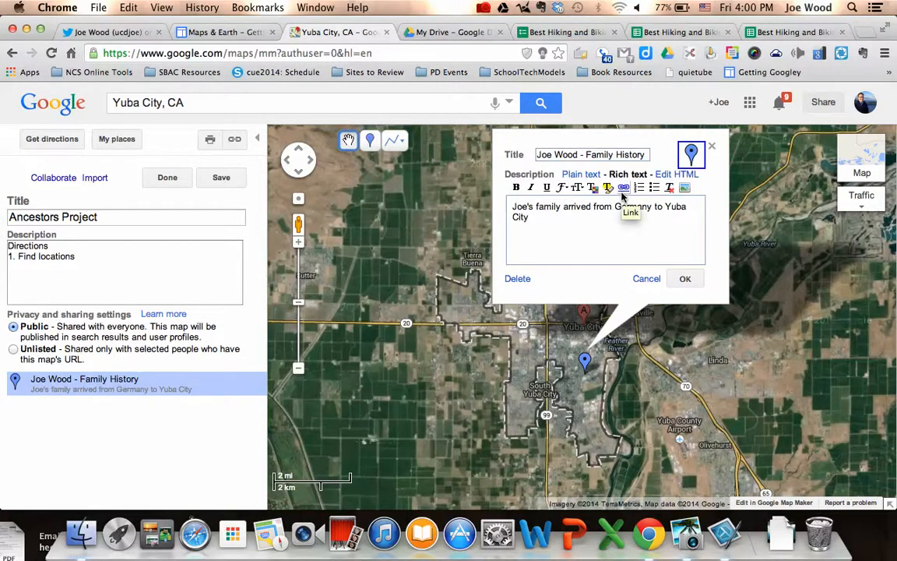
Start inserting an image into the description, then cancel the image URL prompt.
left_click(685, 189)
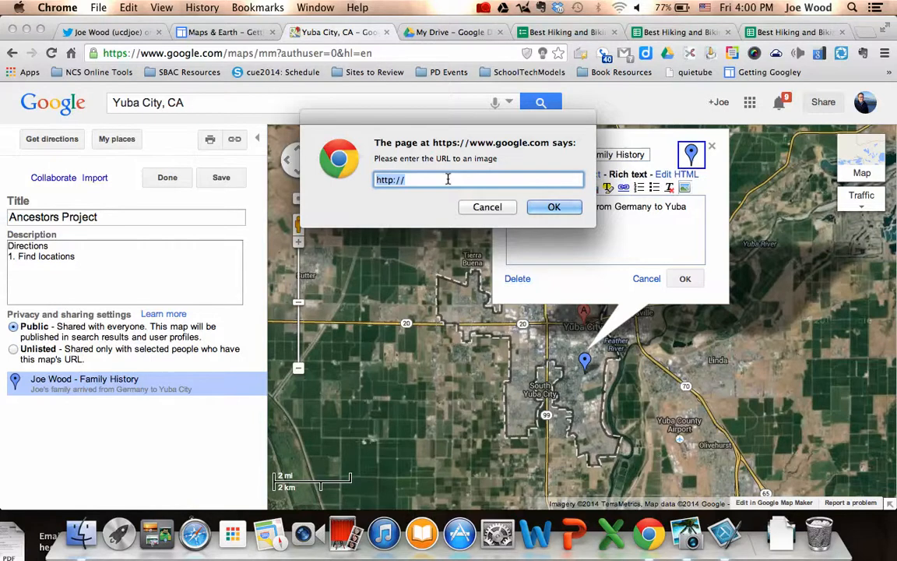
left_click(495, 208)
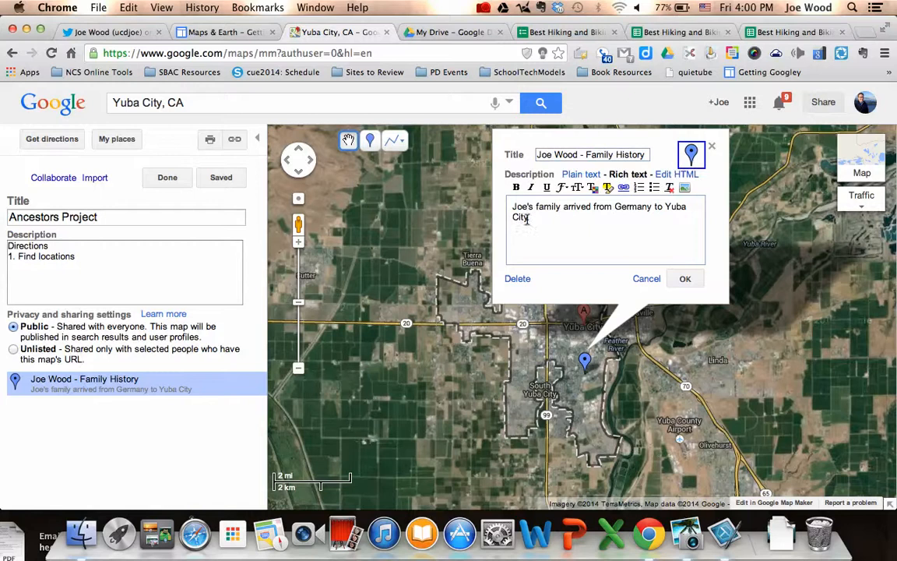
Change the placemark's marker to a purple pushpin and confirm the edits.
left_click(690, 153)
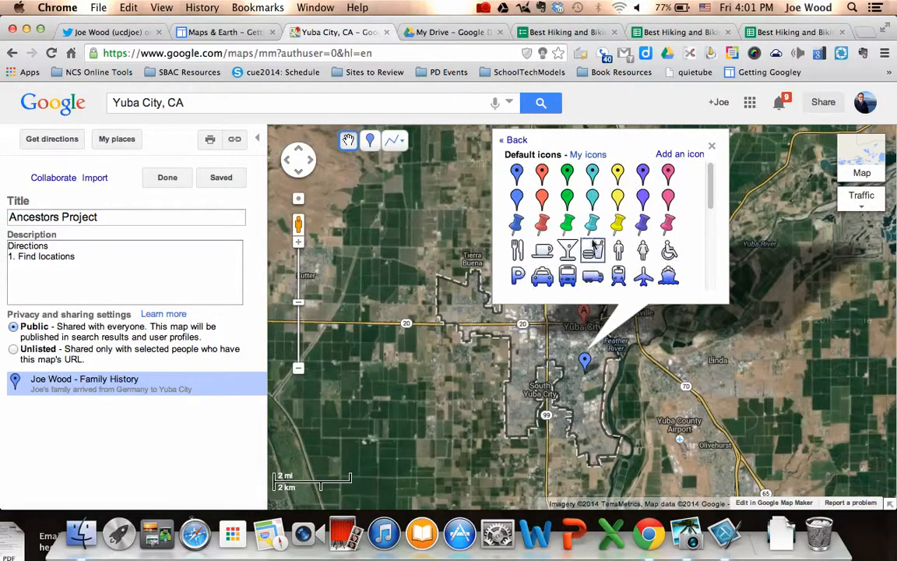
scroll(595, 238, "down", 2)
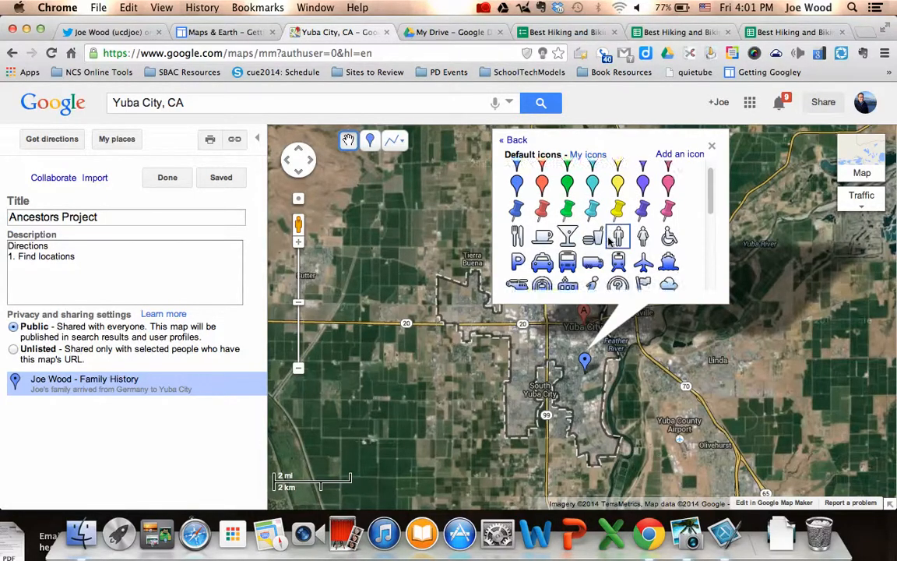
left_click(643, 204)
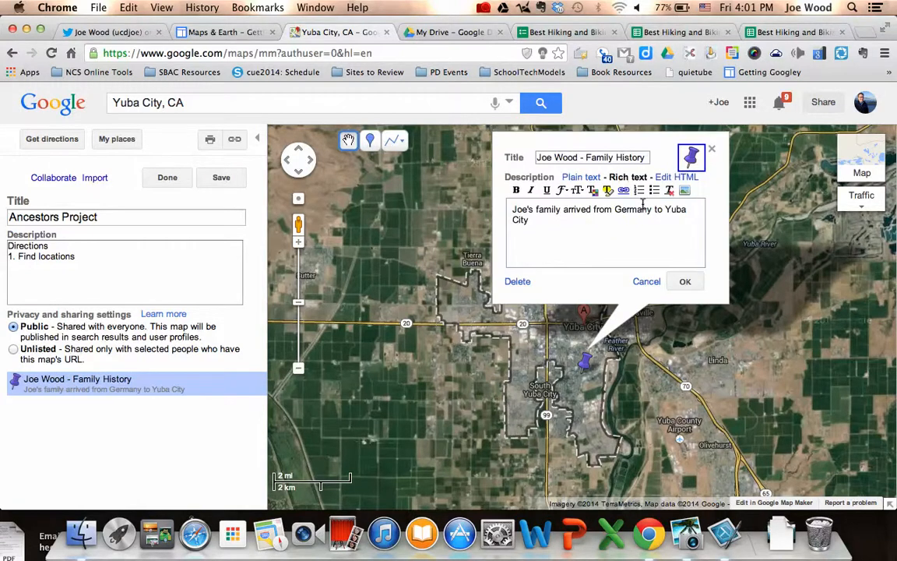
left_click(684, 283)
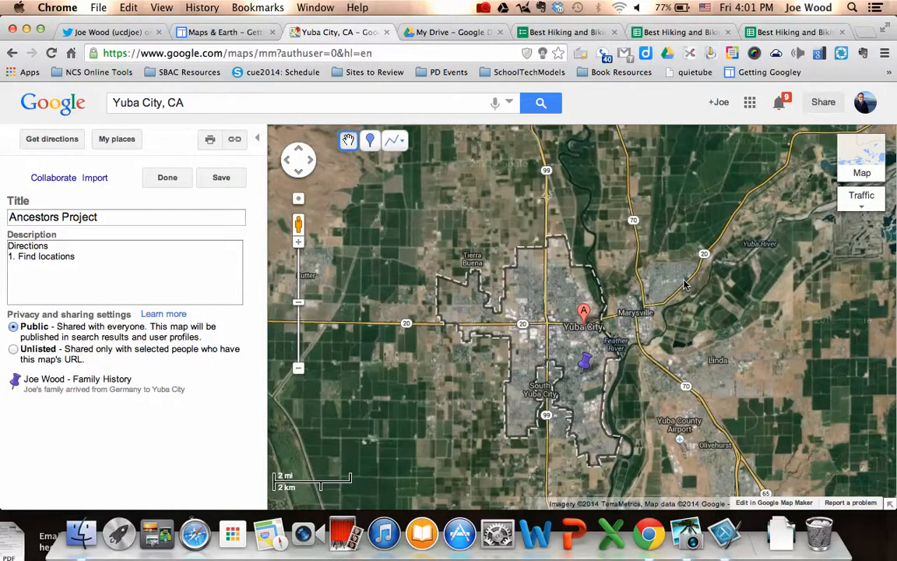
Save the Ancestors Project map, finish editing, and show the placemark's details.
left_click(222, 177)
left_click(169, 178)
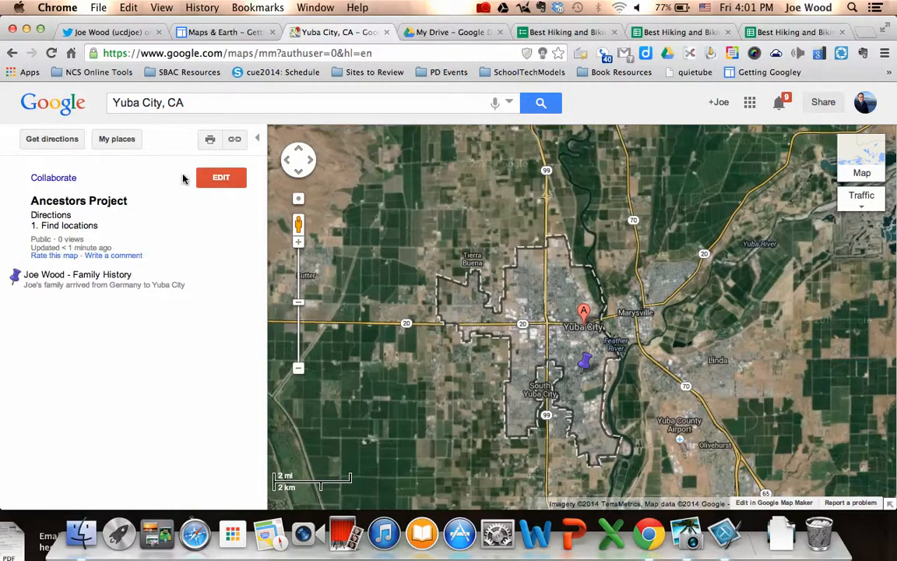
left_click(44, 280)
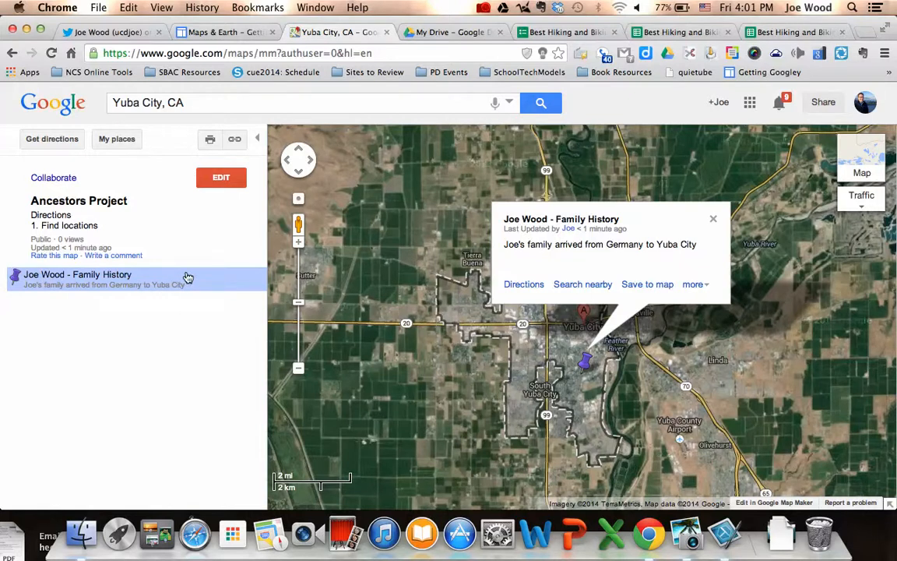
Allow anyone to edit the Ancestors Project map through its collaboration settings.
left_click(43, 180)
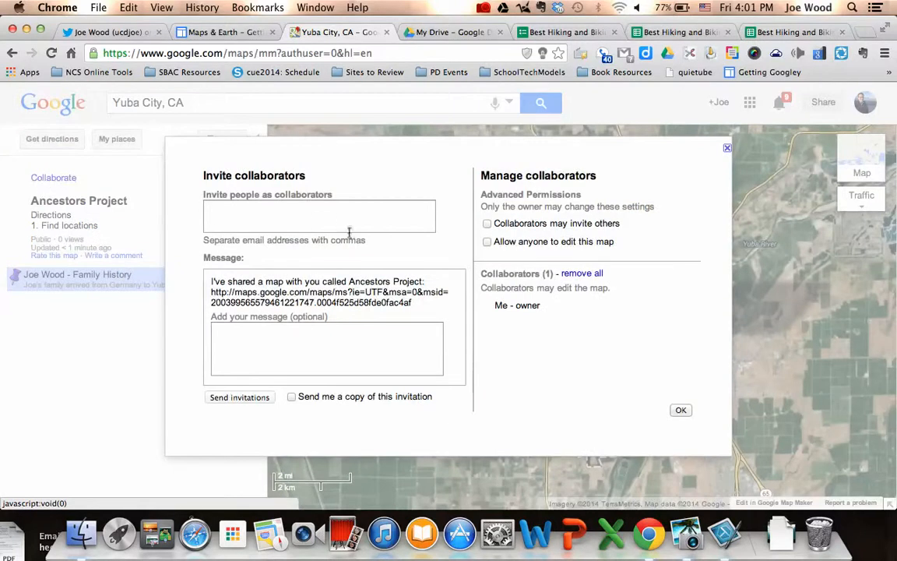
left_click(310, 204)
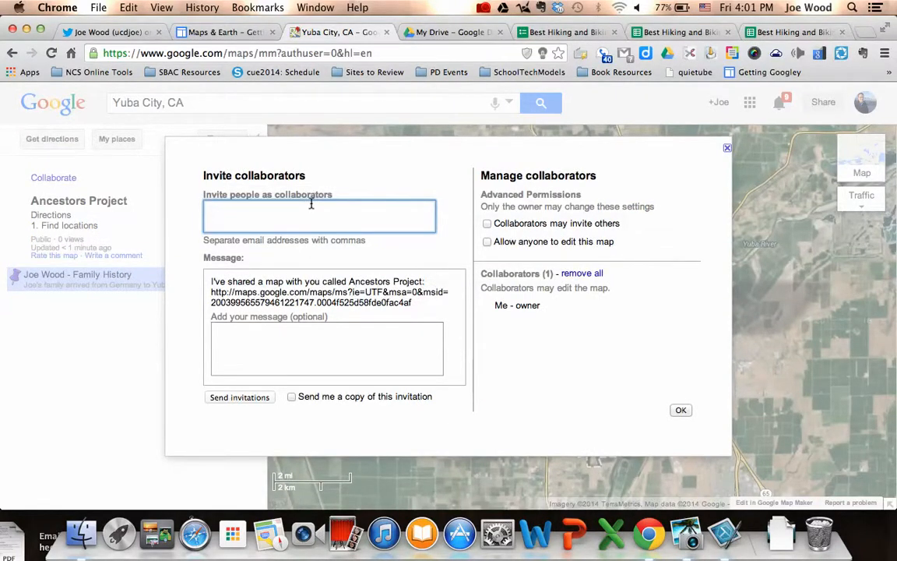
left_click(487, 242)
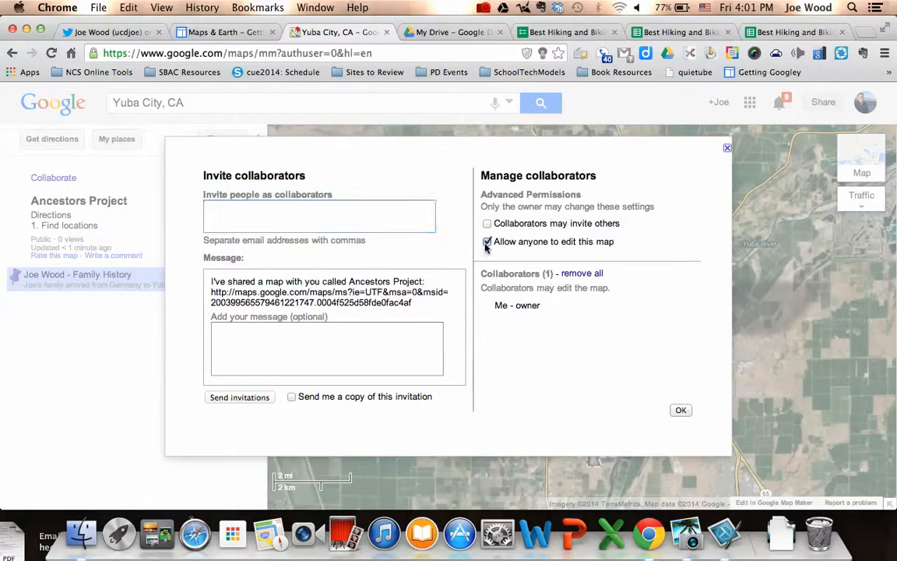
left_click(680, 412)
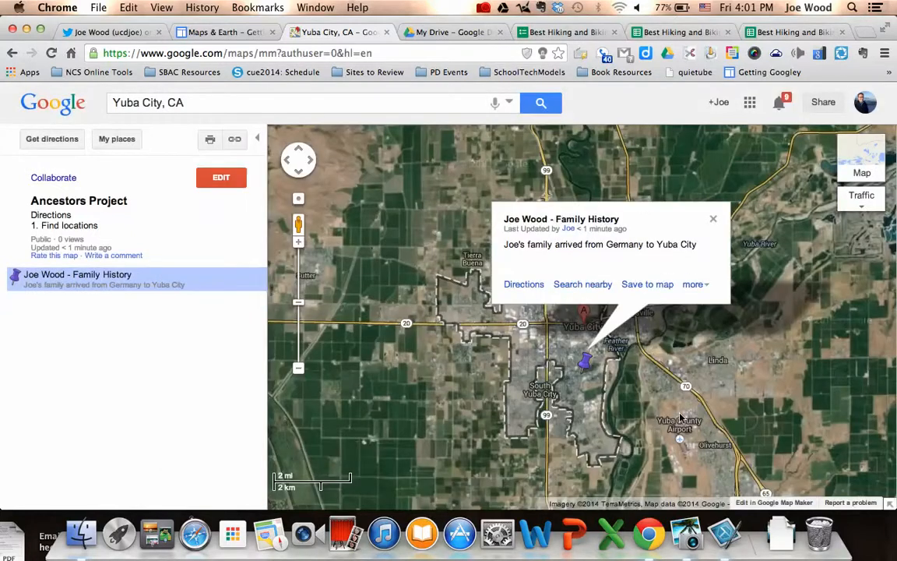
left_click(234, 140)
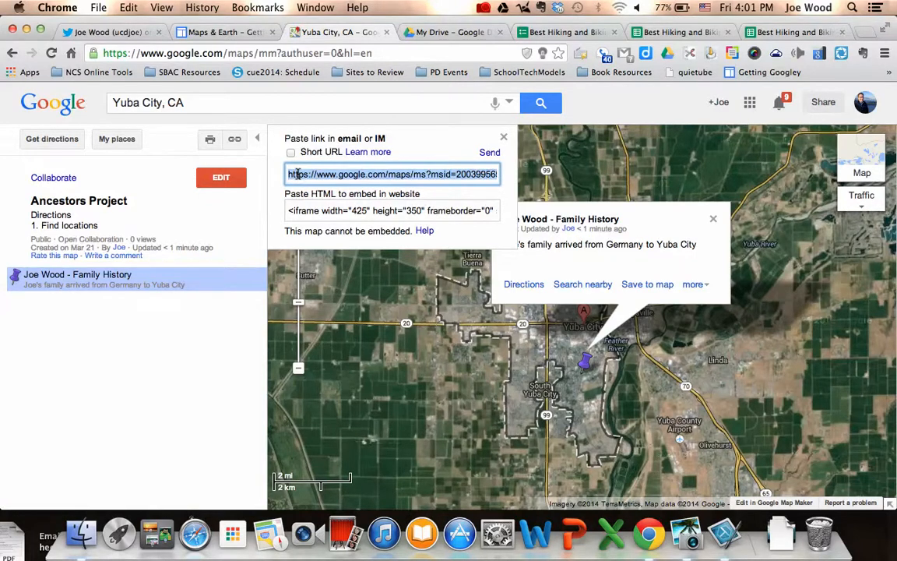
left_click(234, 218)
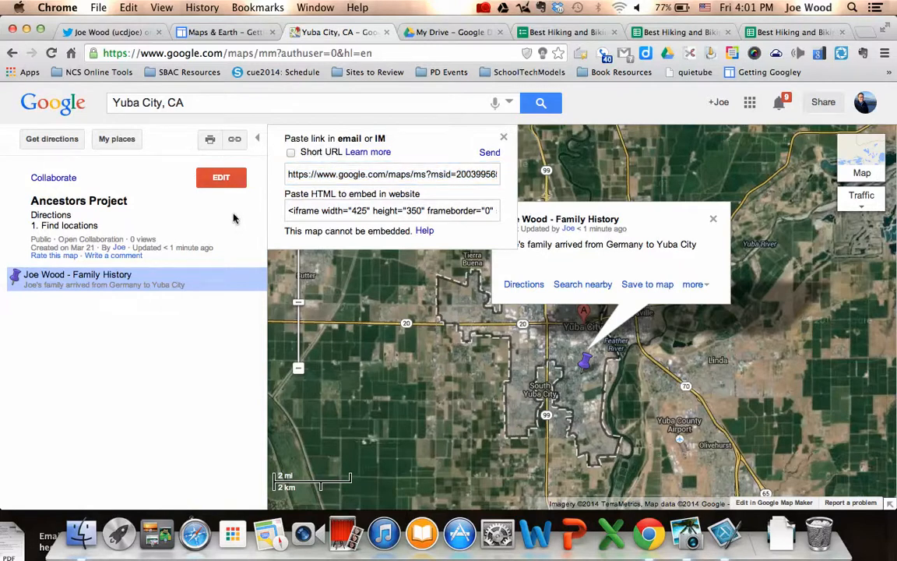
left_click(503, 138)
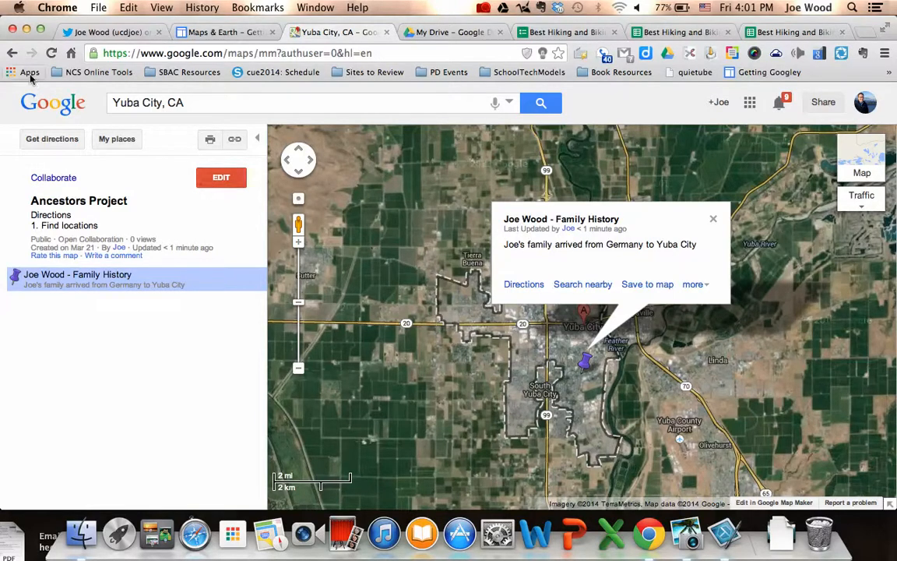
Go back to the new Google Maps page and dismiss its welcome card.
right_click(14, 54)
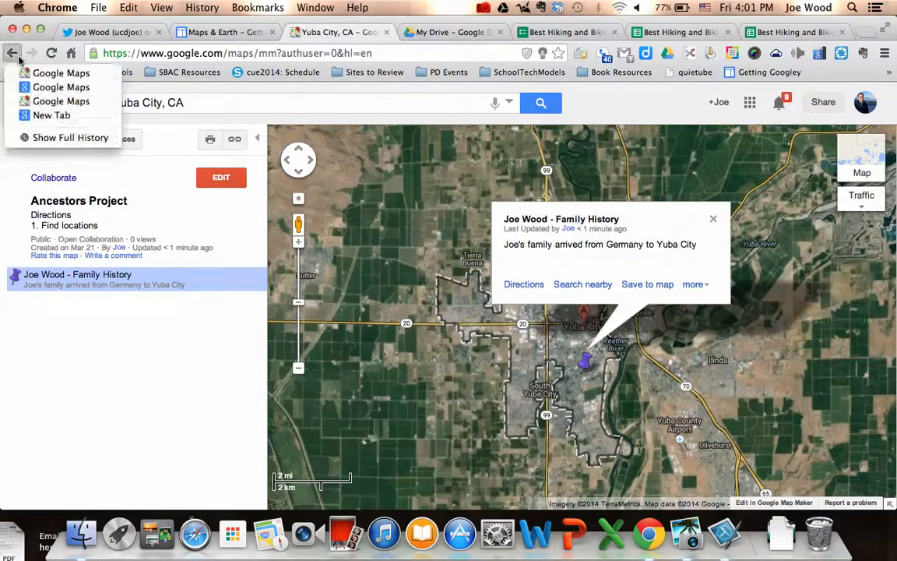
left_click(29, 102)
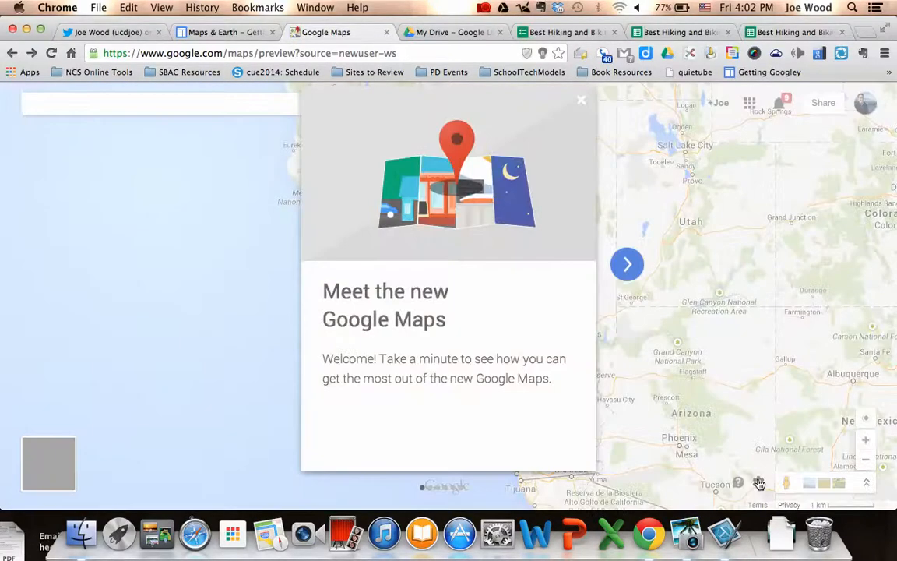
left_click(759, 484)
From My Places in the settings menu, start creating a new map in Maps Engine Lite.
left_click(581, 100)
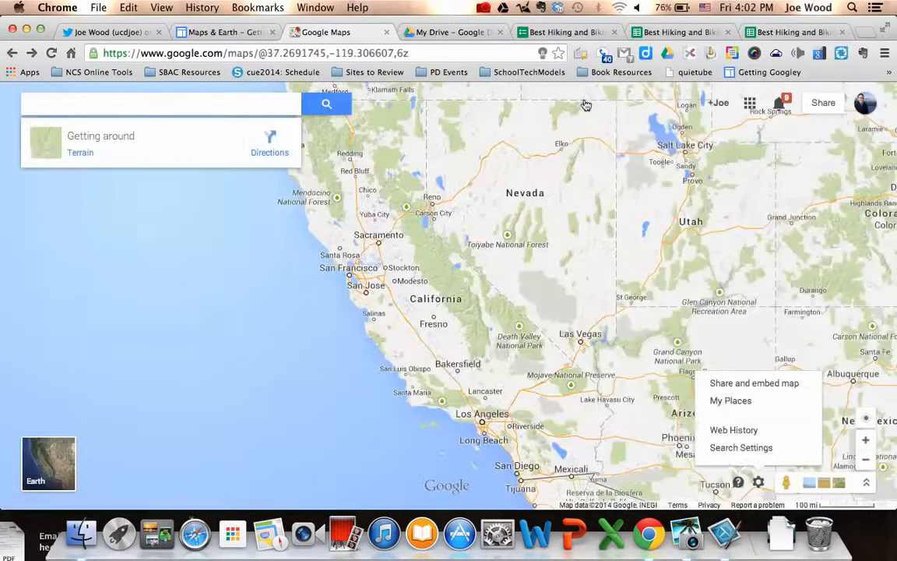
left_click(745, 401)
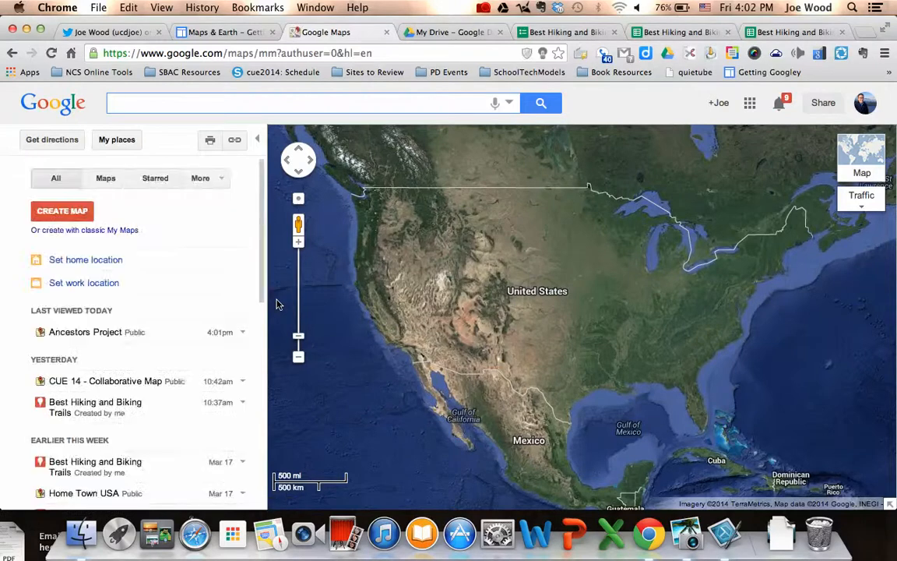
left_click(65, 211)
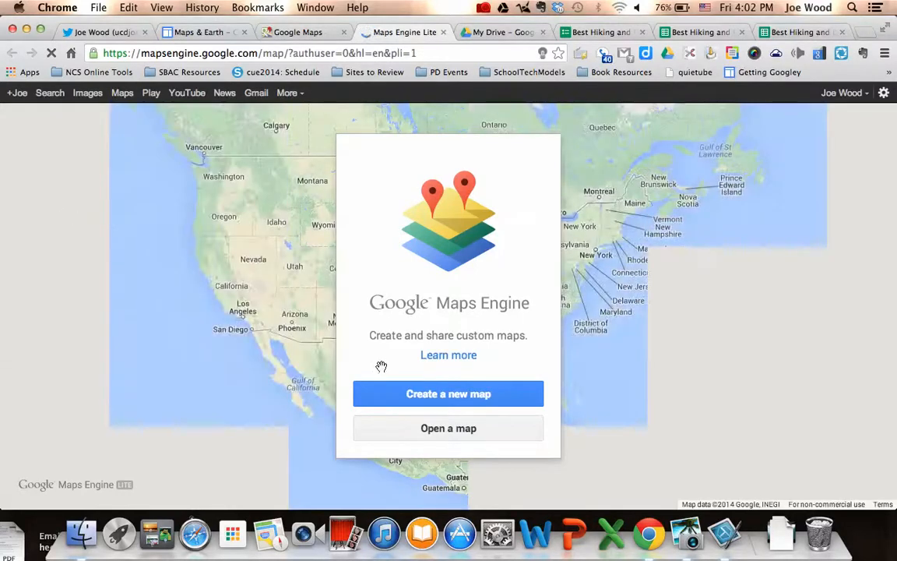
Create a new map titled 'Great Hiking and Biking Trails' described as 'Place to check out nature.'.
left_click(435, 393)
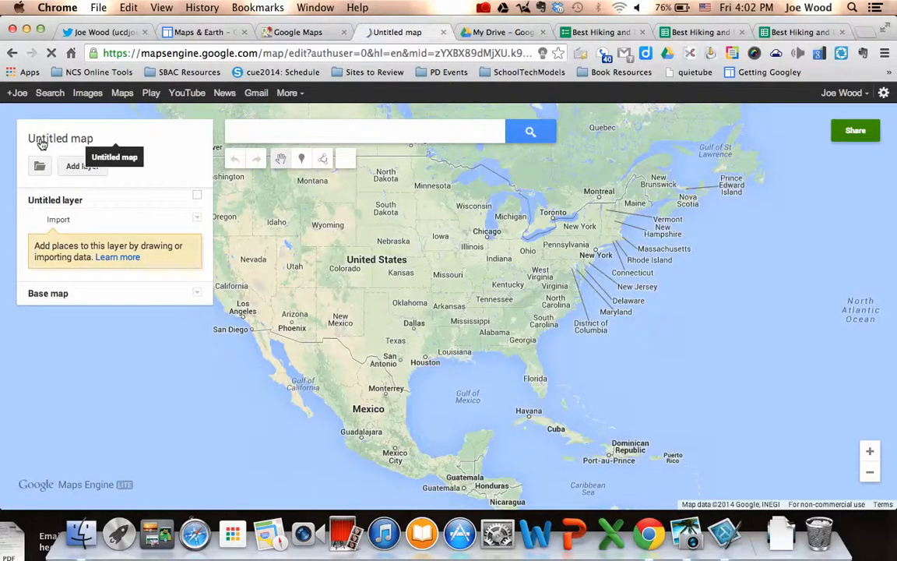
left_click(42, 142)
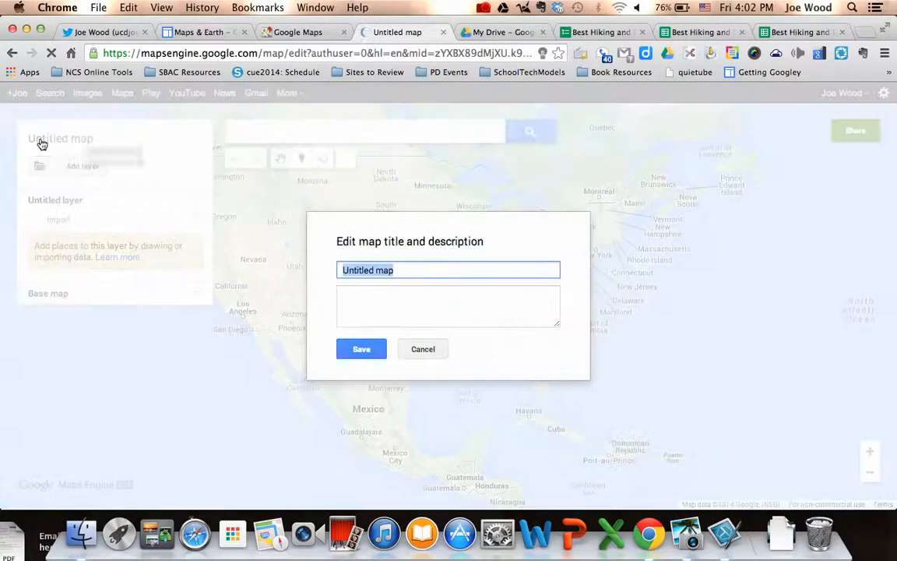
type("Great ")
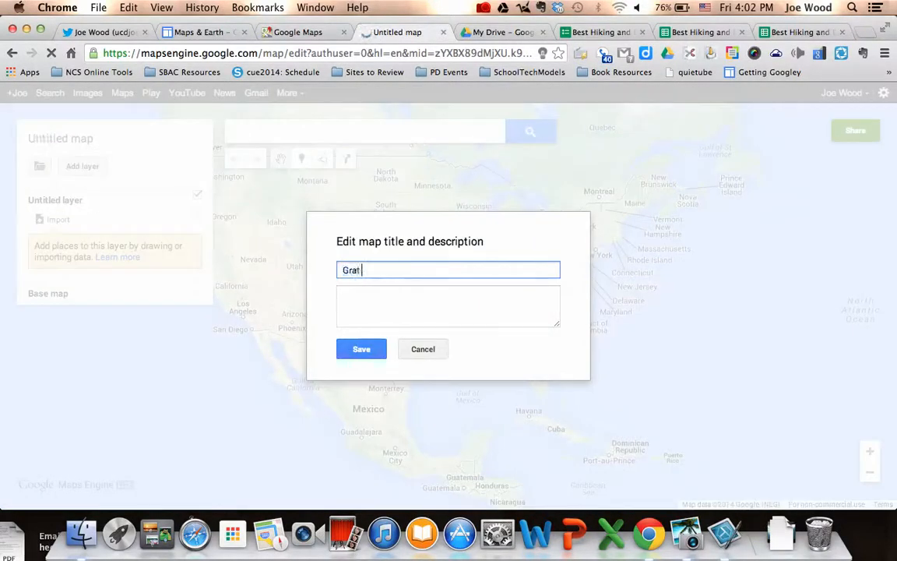
type("Hiking ")
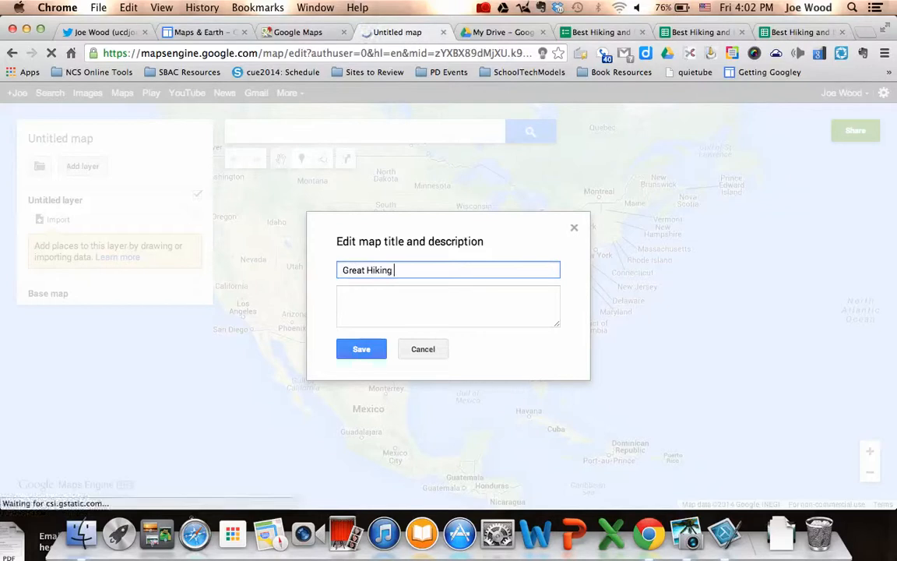
type("and Biking Trails")
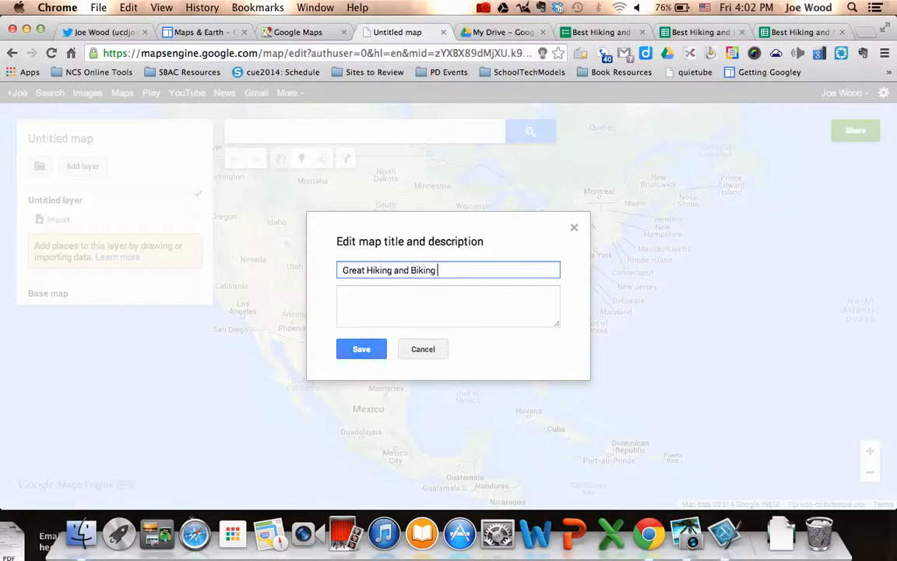
left_click(387, 302)
type("Place to check our  nature.")
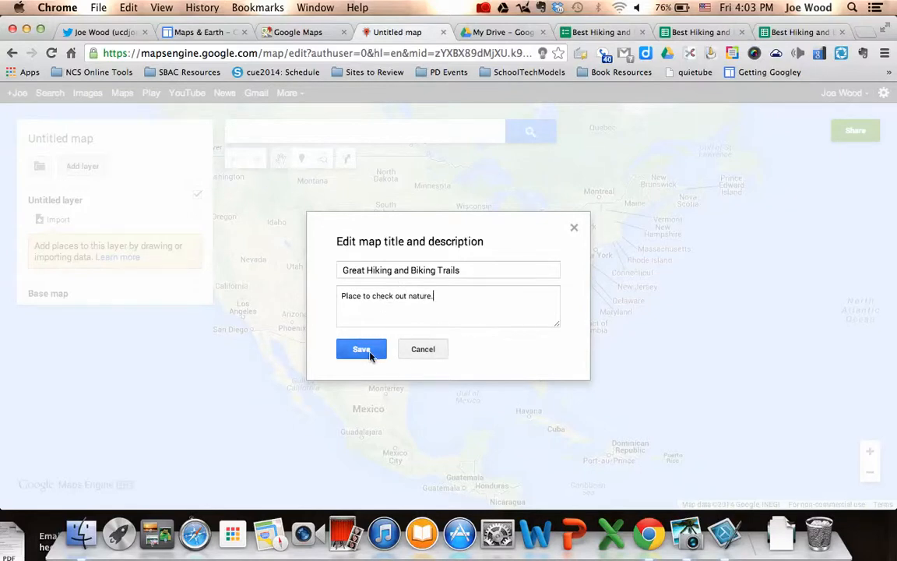
left_click(370, 353)
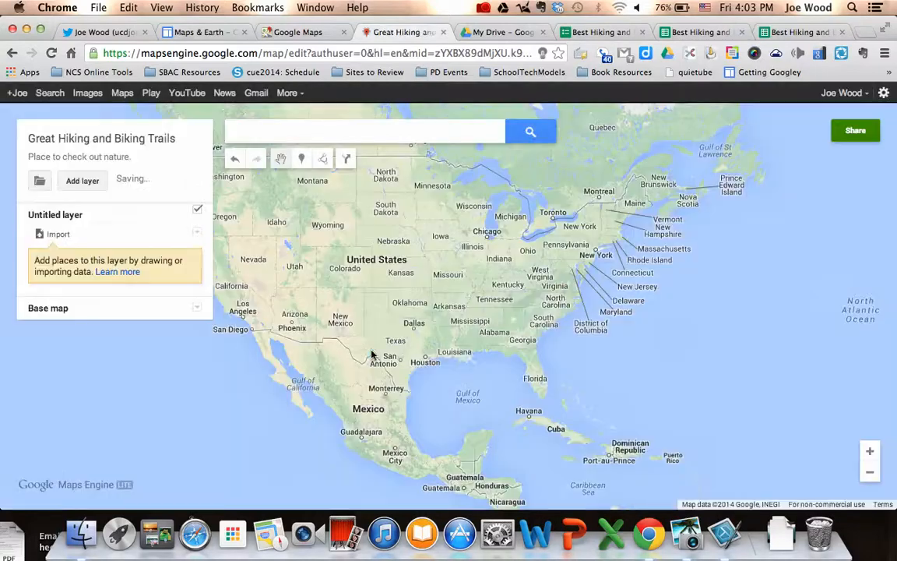
Rename the layer to Trails and open its CSV/XLSX import chooser.
left_click(64, 220)
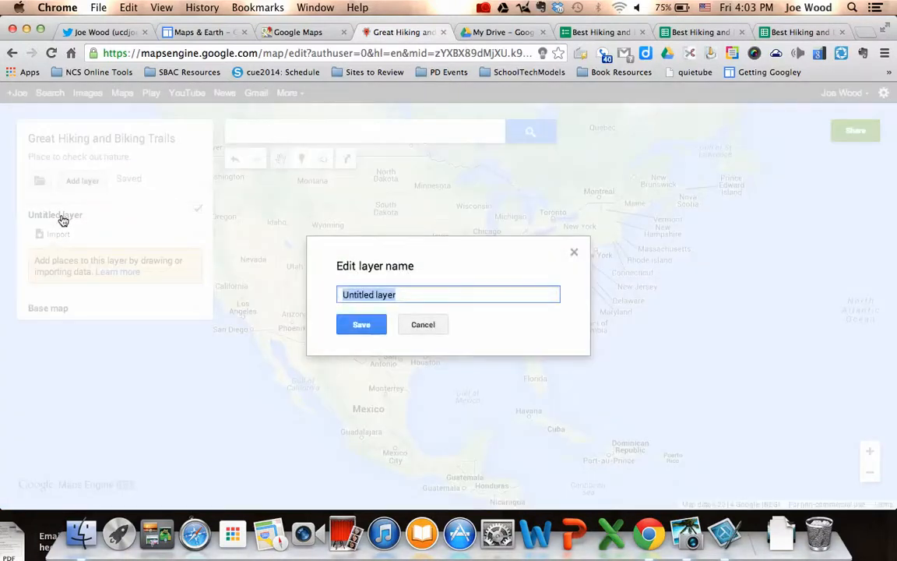
type("Trails")
left_click(363, 326)
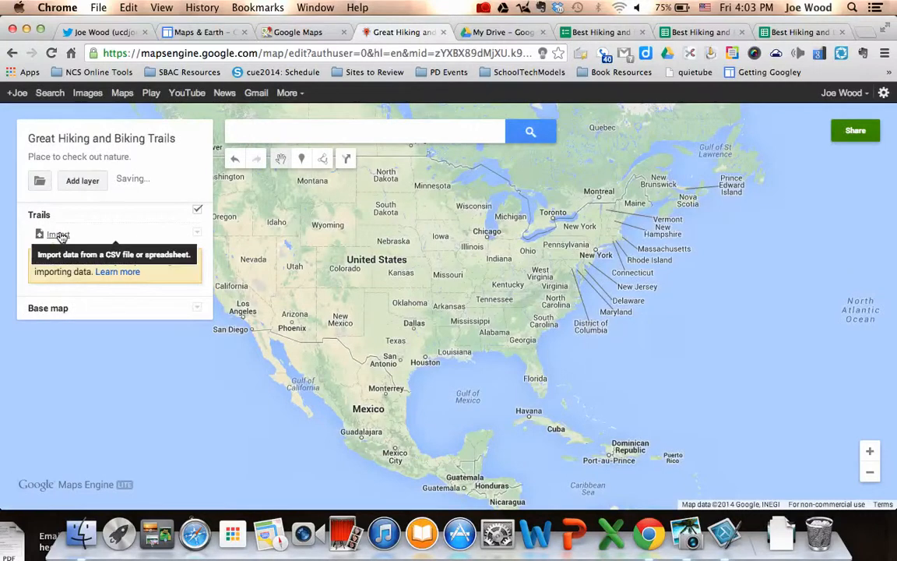
left_click(59, 235)
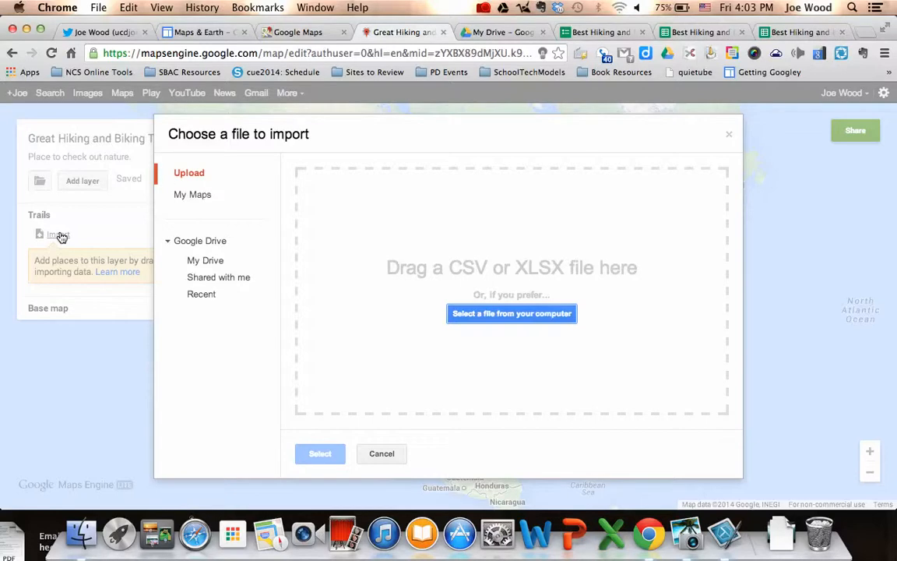
left_click(601, 32)
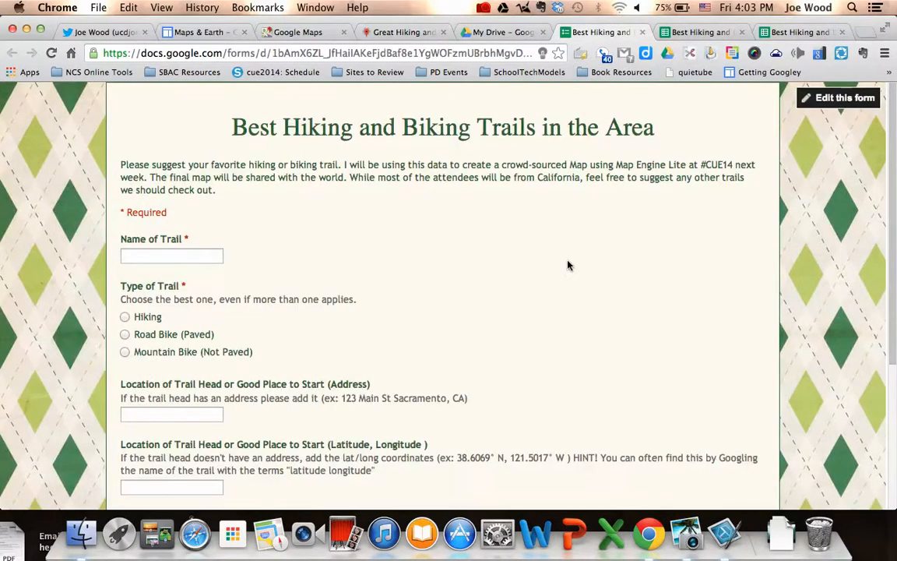
Scroll through the trails form's name, type, location and description questions down to Submit.
scroll(568, 266, "down", 1)
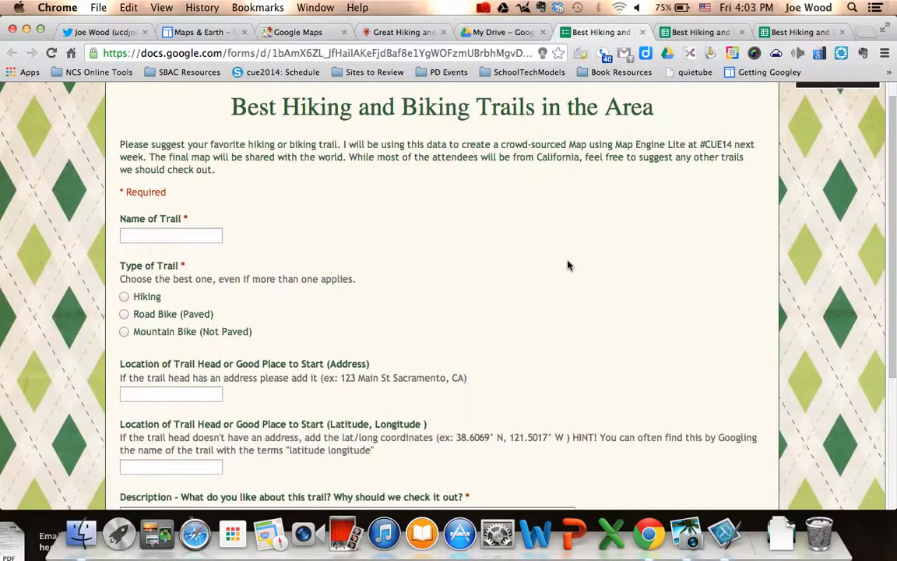
scroll(568, 265, "down", 3)
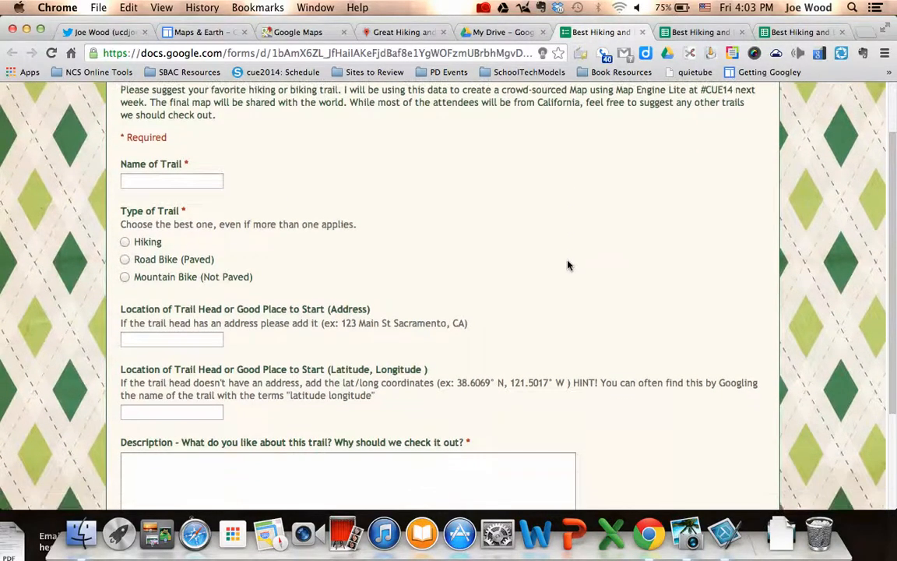
scroll(568, 265, "down", 3)
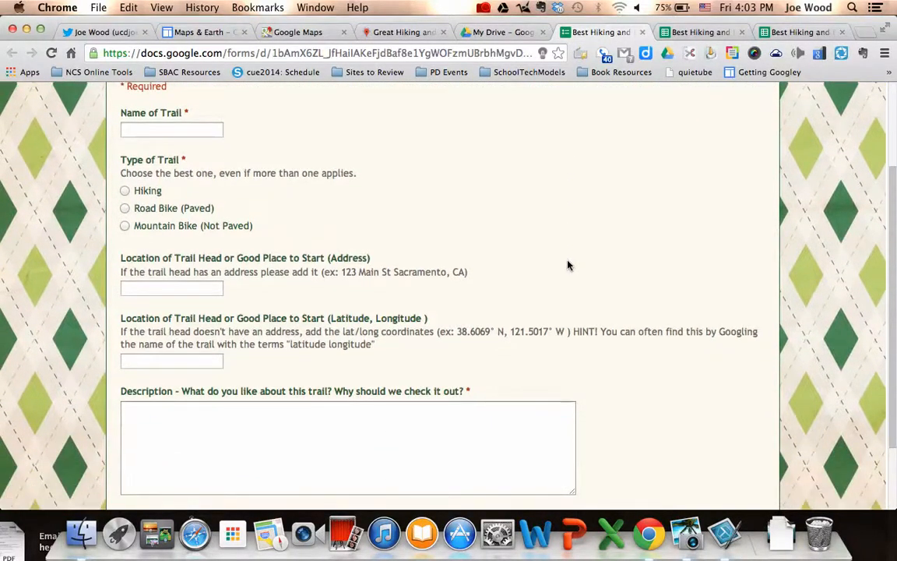
scroll(568, 266, "down", 3)
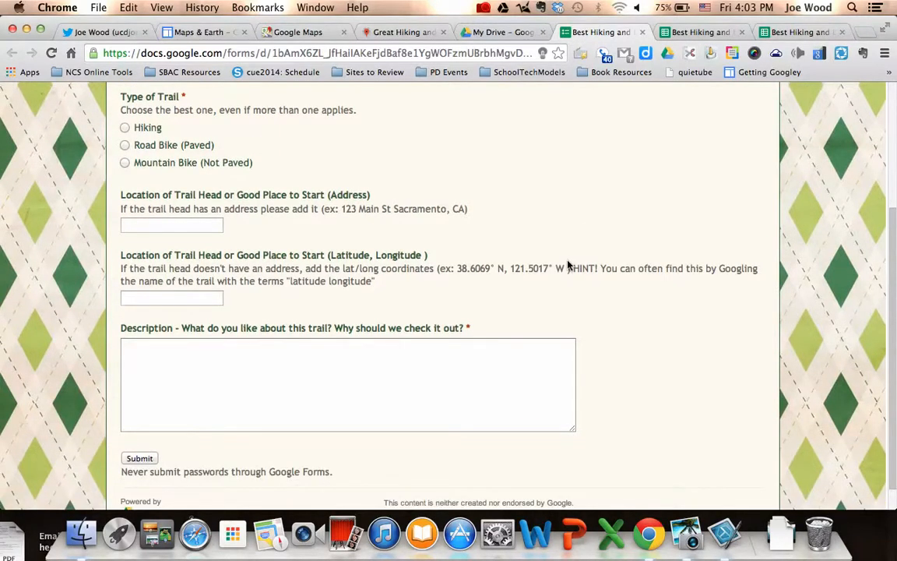
Review the raw trail responses and the Data Clean Up sheet, then return to the map's import window.
left_click(696, 32)
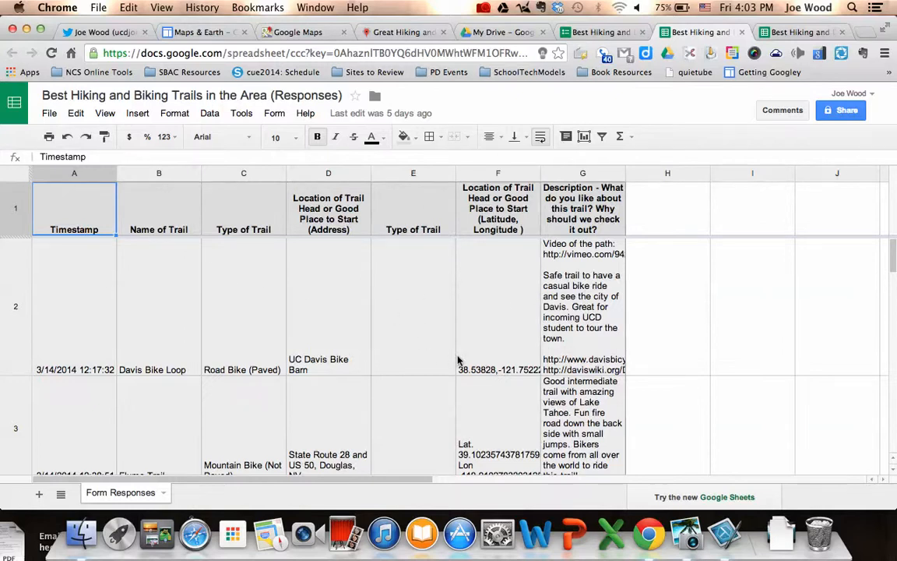
scroll(498, 373, "down", 5)
scroll(498, 372, "up", 5)
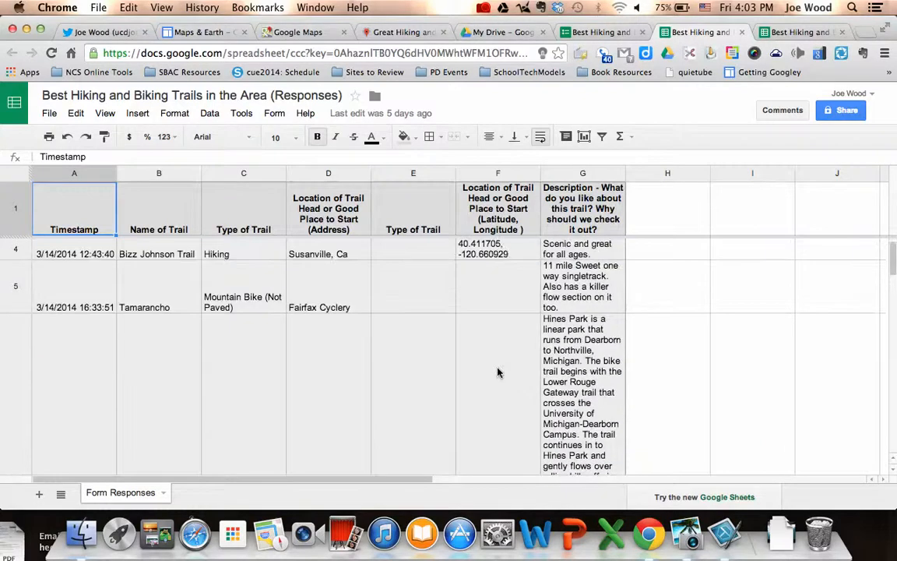
scroll(498, 372, "down", 5)
scroll(487, 369, "down", 2)
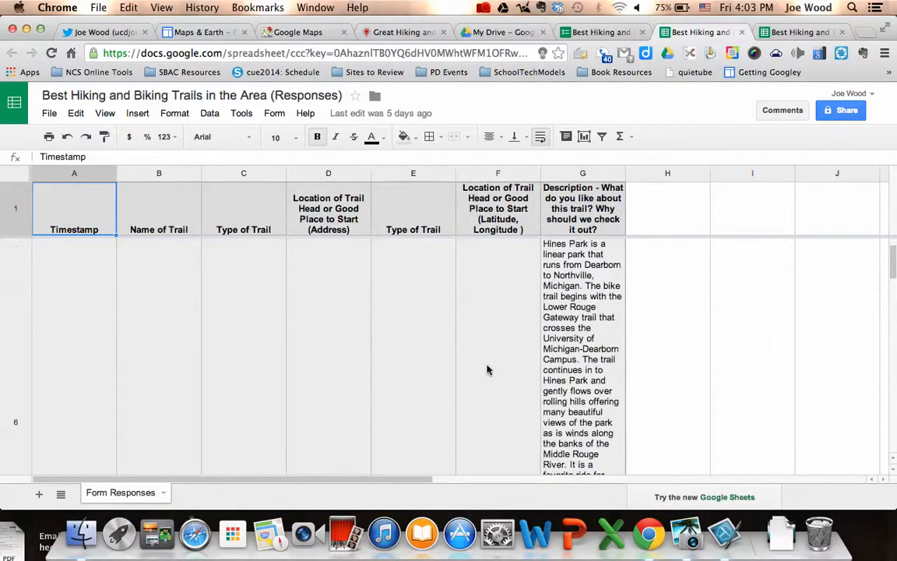
key("ctrl+Tab")
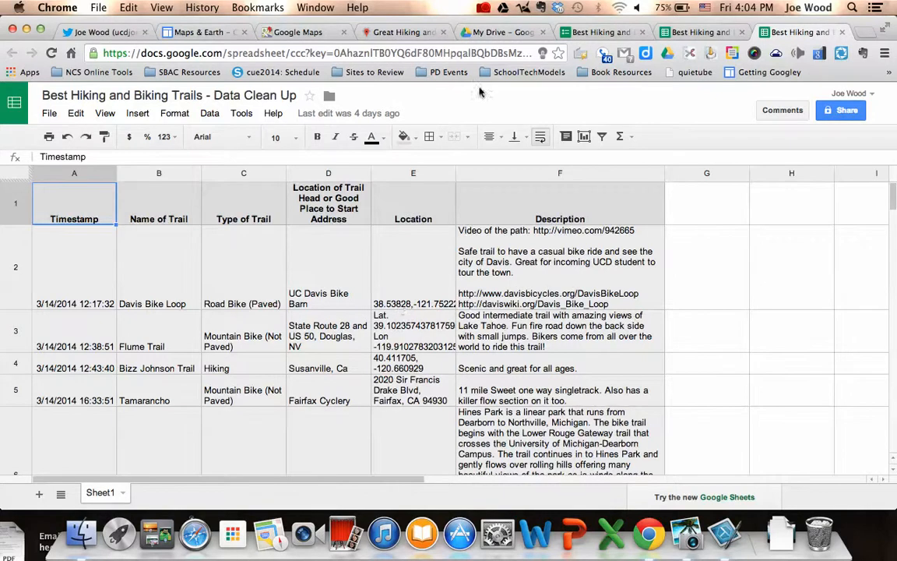
left_click(400, 35)
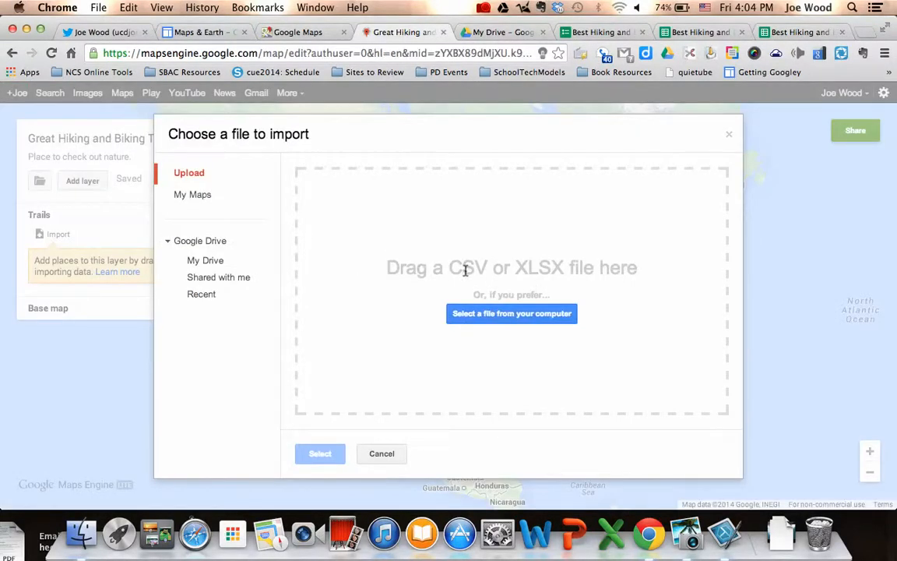
Choose the 'Best Hiking and Biking Trails - Data Clean Up' spreadsheet from My Drive for import.
left_click(208, 262)
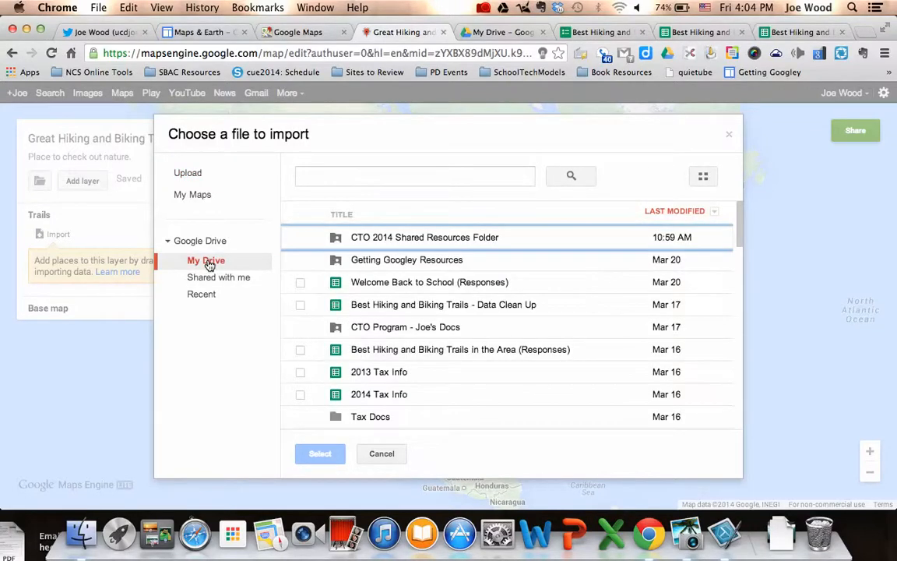
left_click(425, 310)
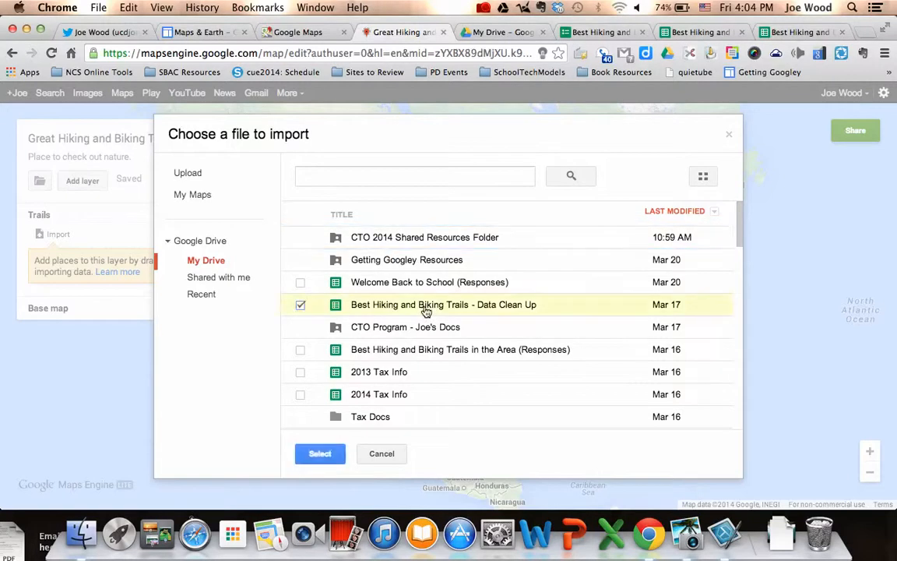
left_click(327, 457)
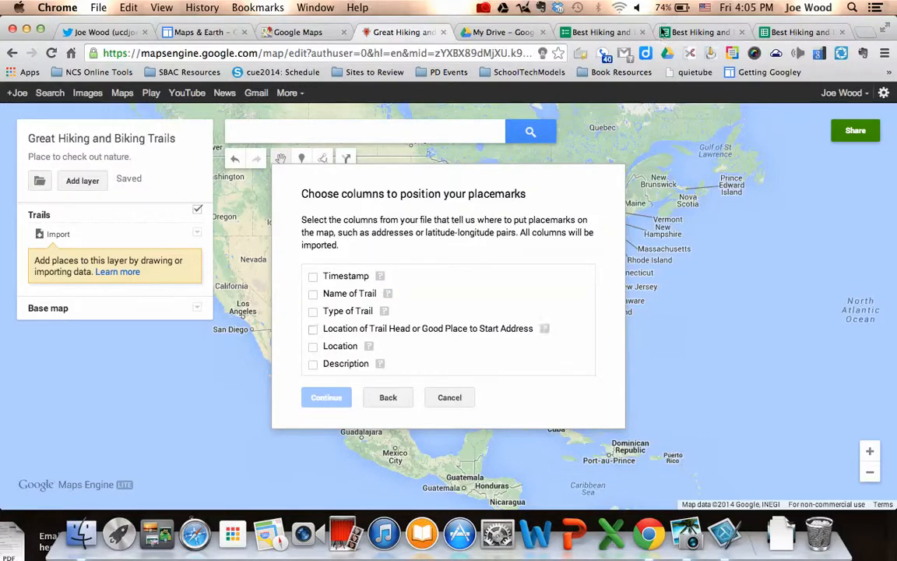
Position placemarks by the Location column and title them by Name of Trail to finish importing.
left_click(787, 32)
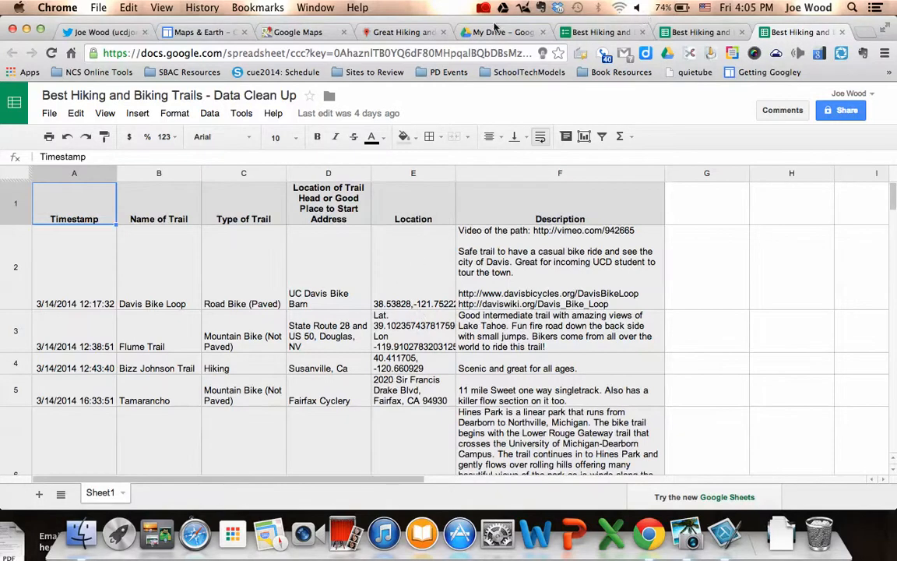
left_click(358, 31)
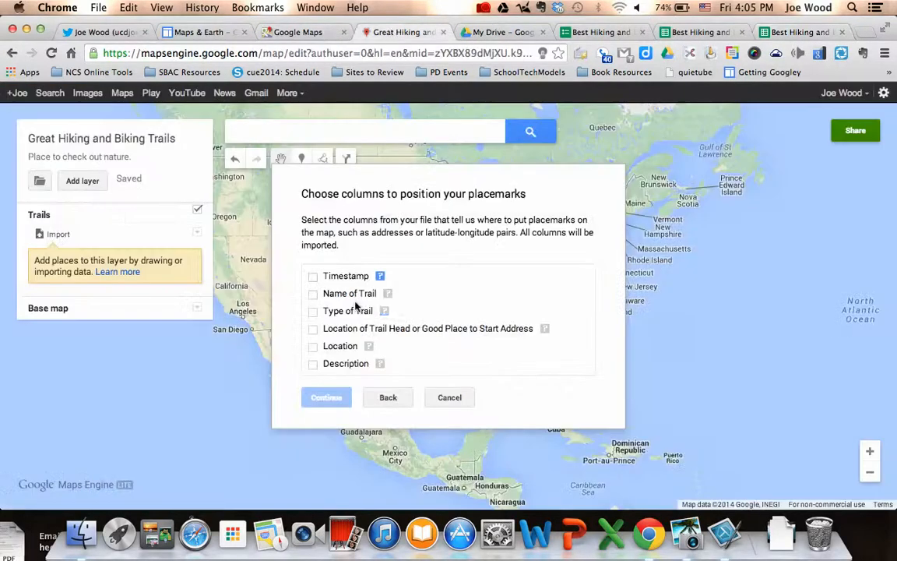
left_click(313, 346)
left_click(326, 397)
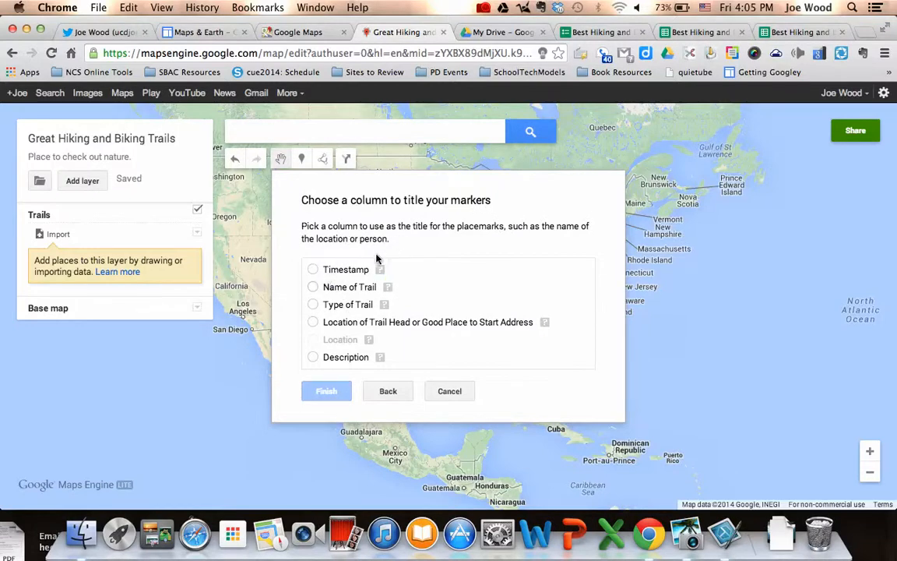
left_click(312, 287)
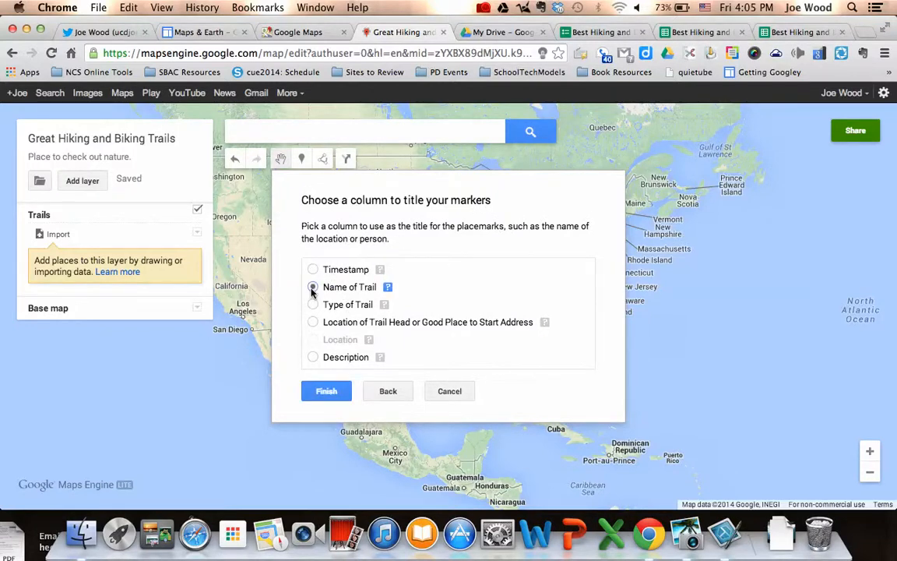
left_click(324, 389)
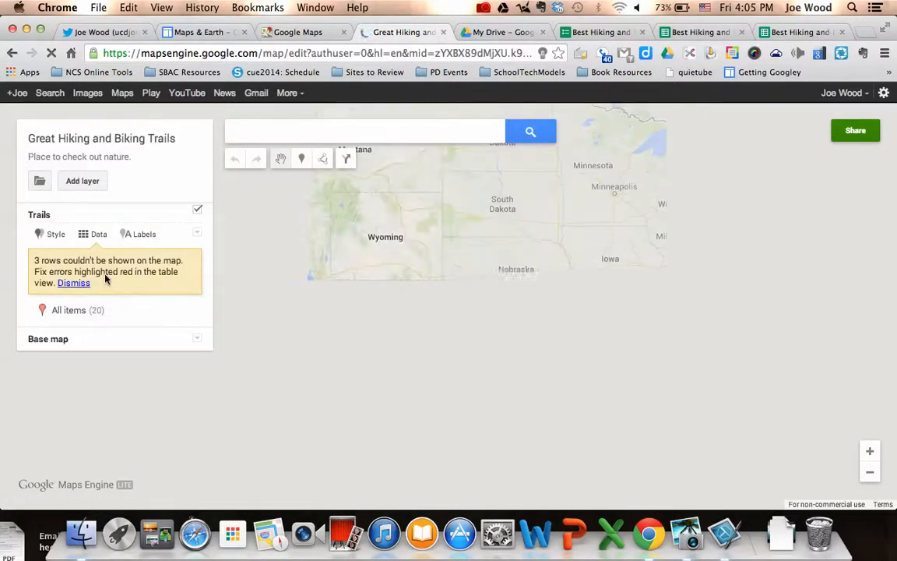
In the data table, strip 'Lat.' and 'Lon' from Flume Trail's Location so it maps correctly.
left_click(90, 235)
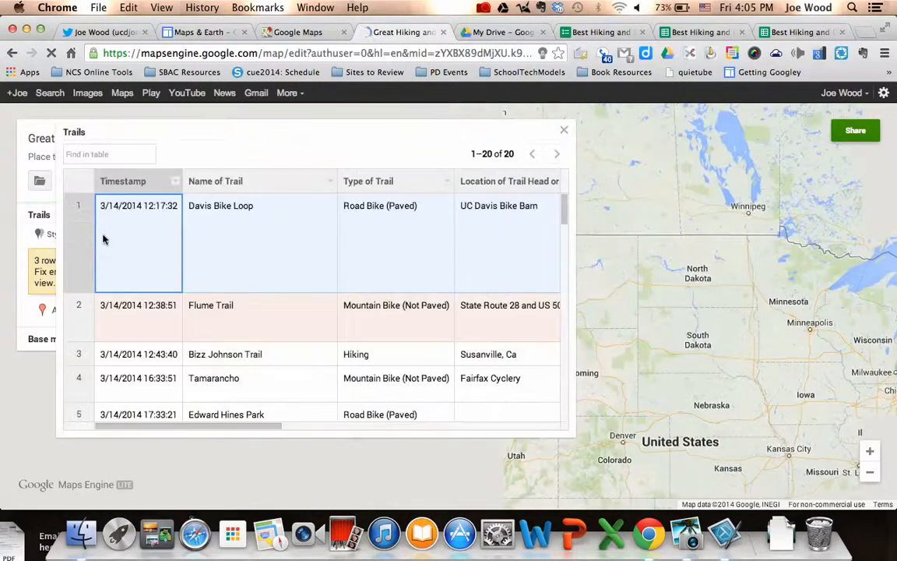
left_click(274, 317)
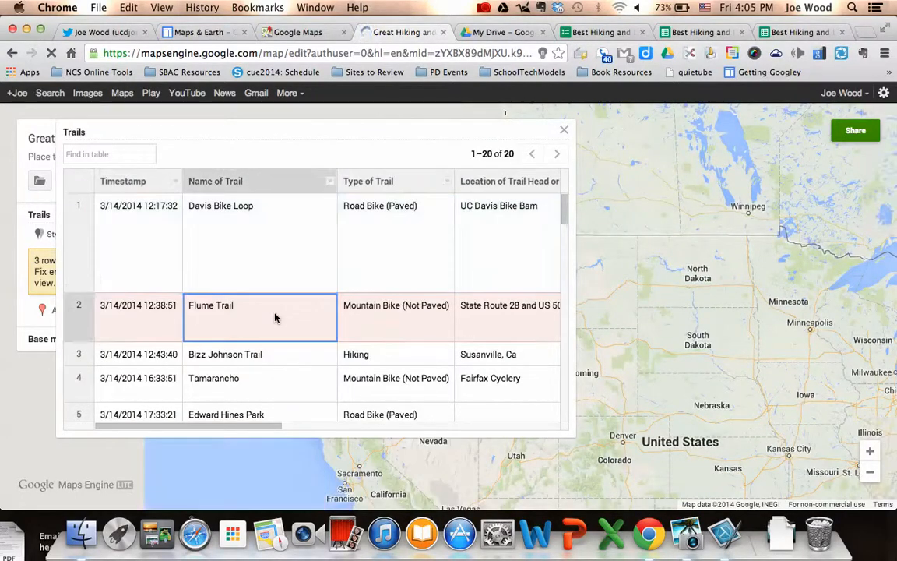
key("Right")
key("Right")
key("Right")
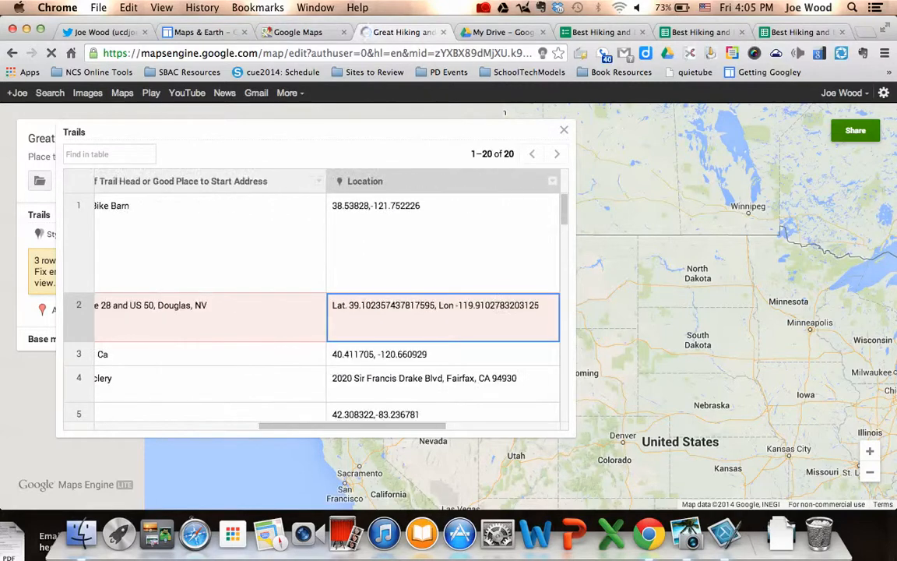
double_click(350, 306)
left_click(348, 306)
key("BackSpace")
key("BackSpace")
key("BackSpace")
key("BackSpace")
key("BackSpace")
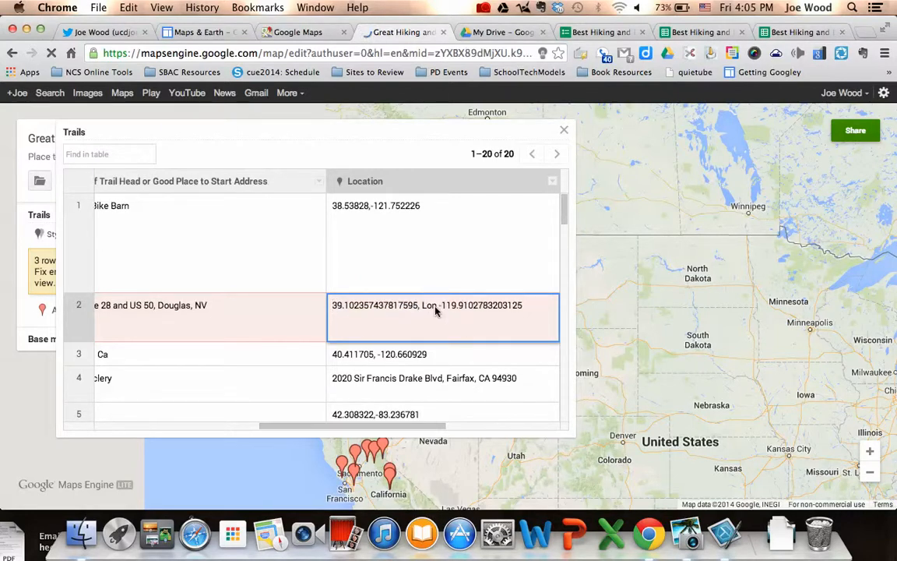
left_click(436, 307)
key("BackSpace")
key("BackSpace")
key("BackSpace")
key("BackSpace")
key("BackSpace")
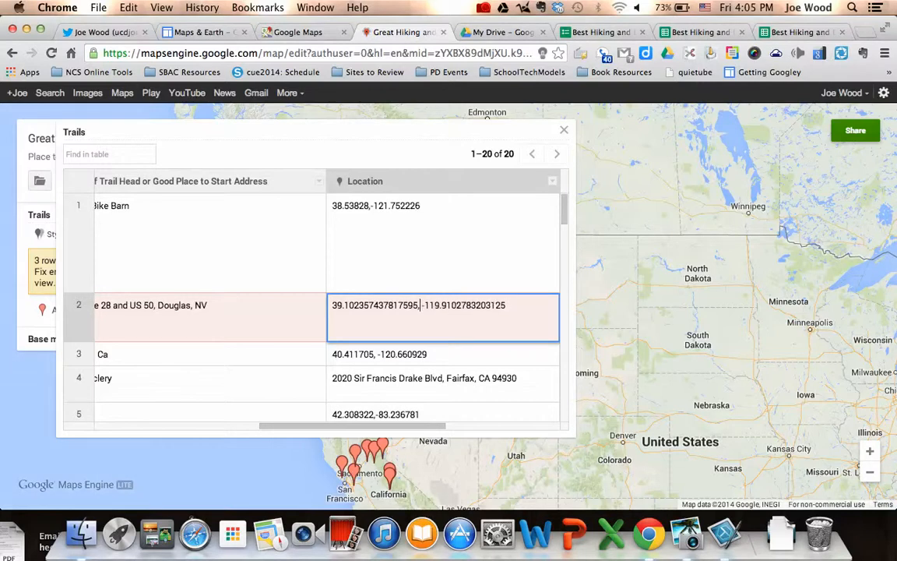
key("Return")
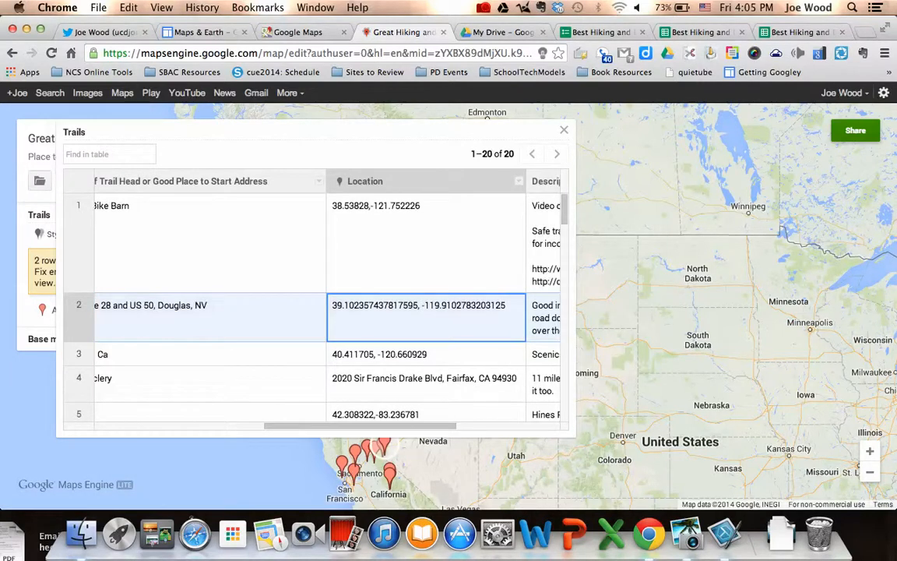
left_click(563, 129)
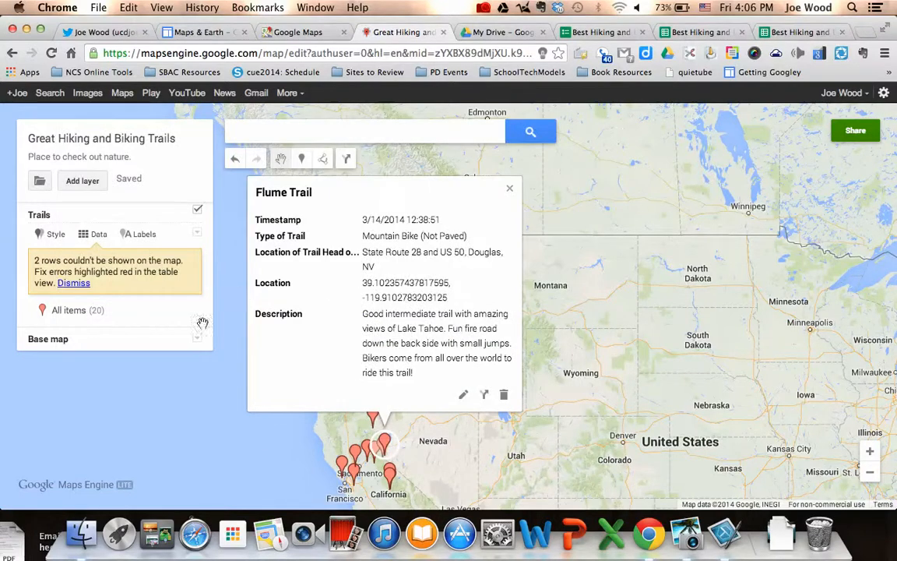
Label the trail pins by Name of Trail after briefly trying Type of Trail.
left_click(509, 189)
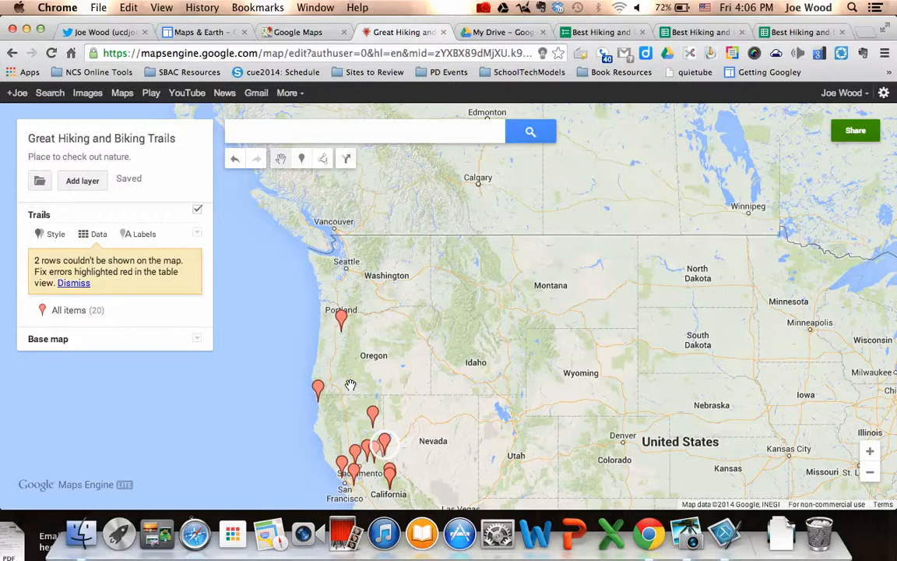
left_click(141, 237)
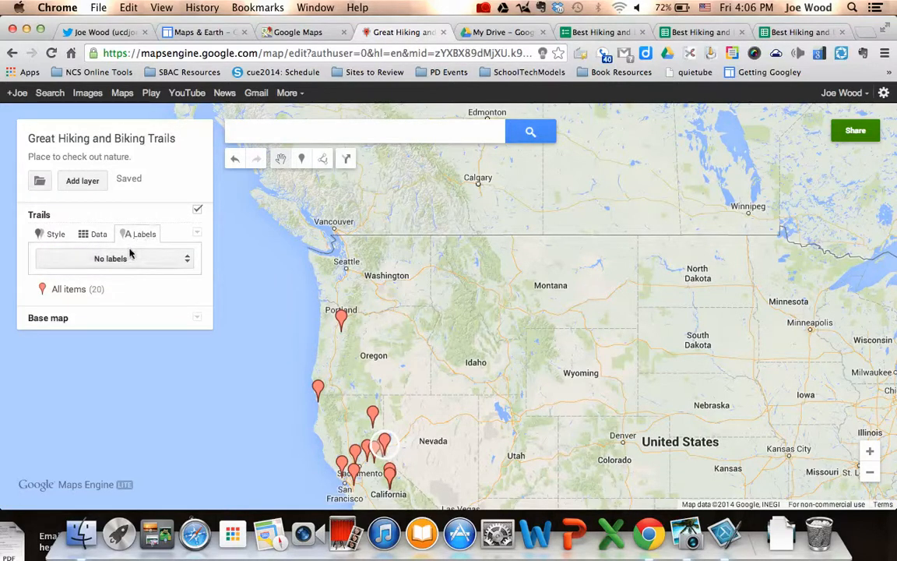
left_click(126, 259)
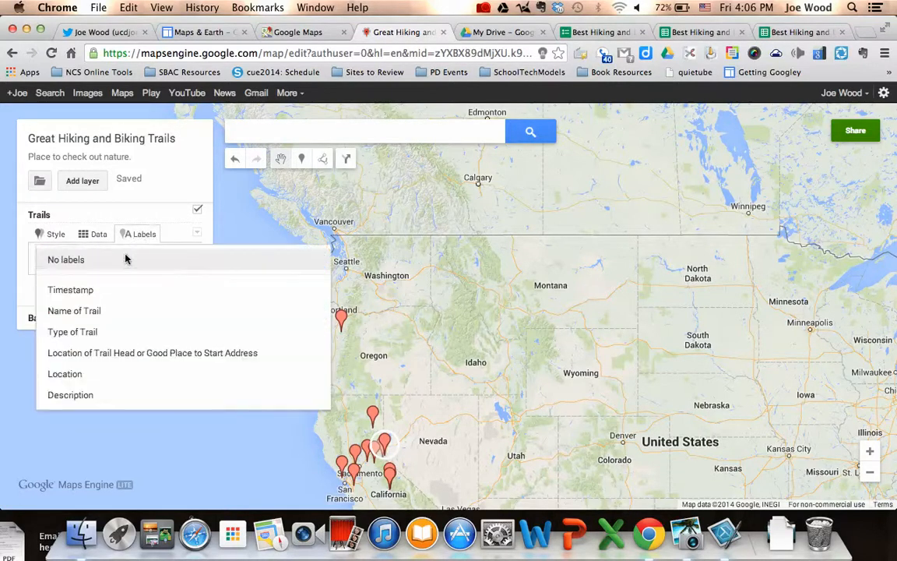
left_click(86, 328)
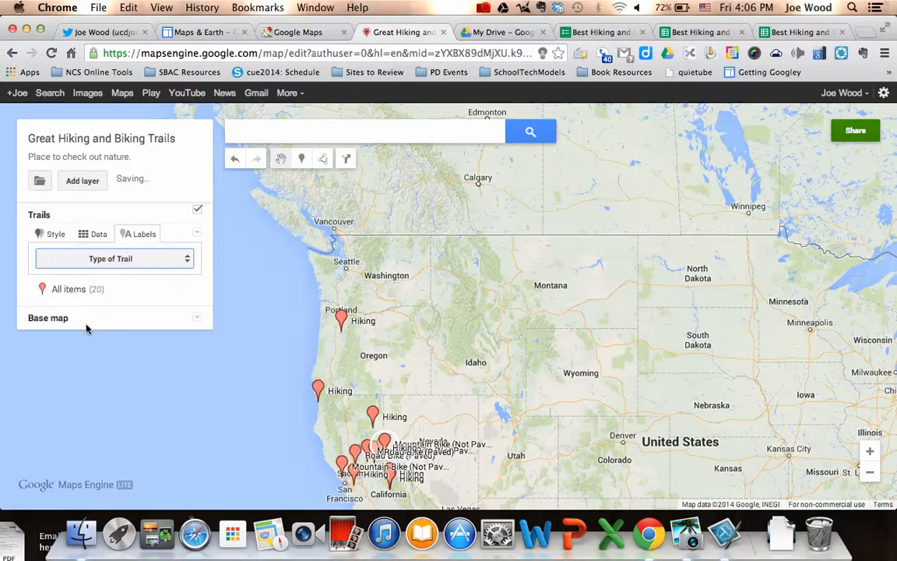
left_click(108, 258)
left_click(99, 239)
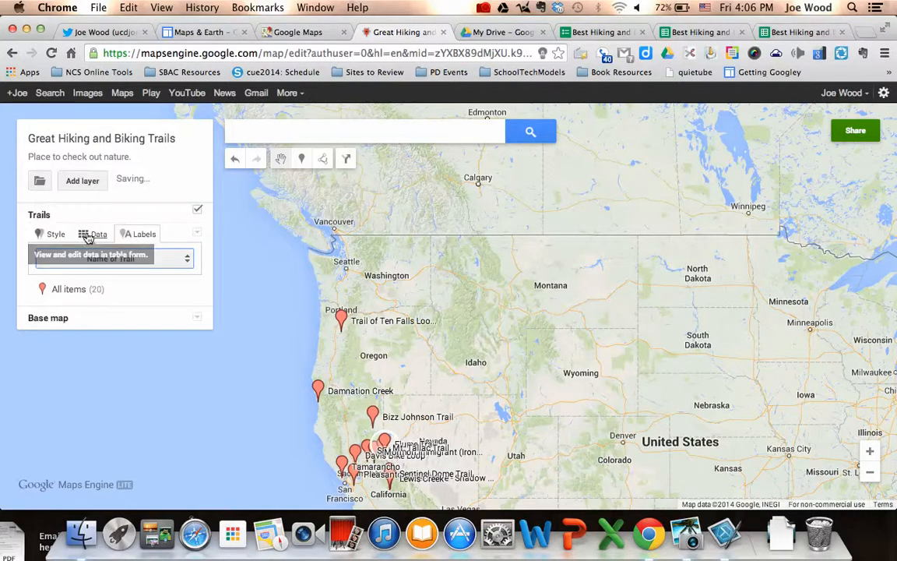
left_click(53, 236)
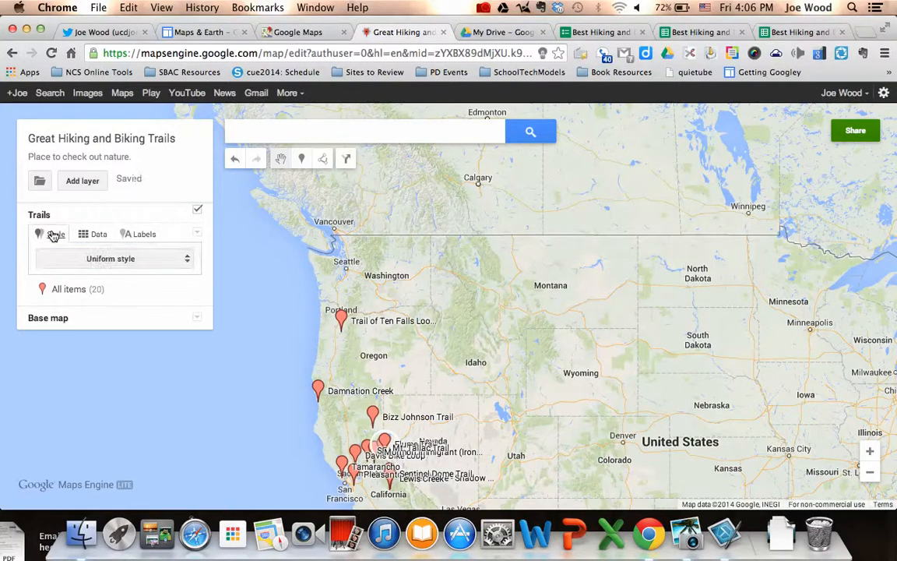
Style the pins by Type of Trail and make the Hiking pins red.
left_click(98, 259)
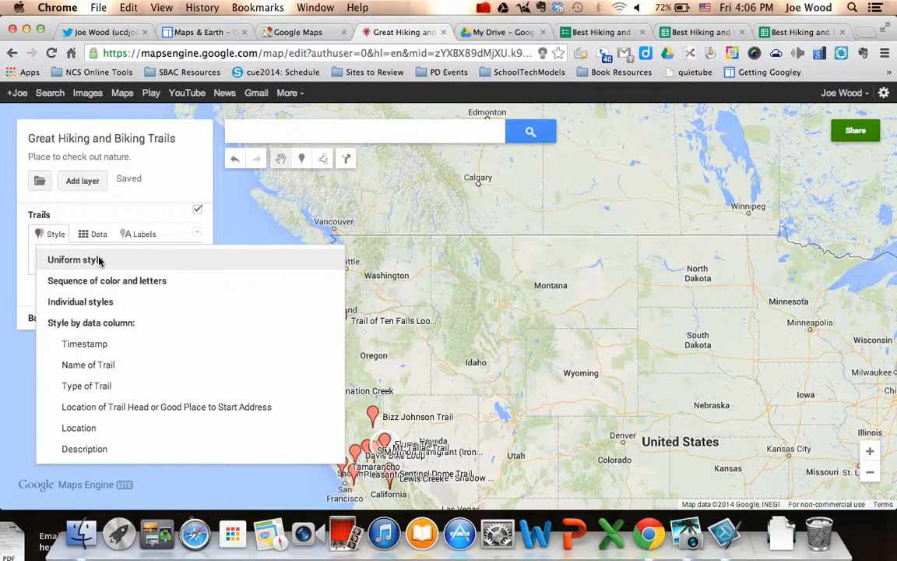
left_click(97, 386)
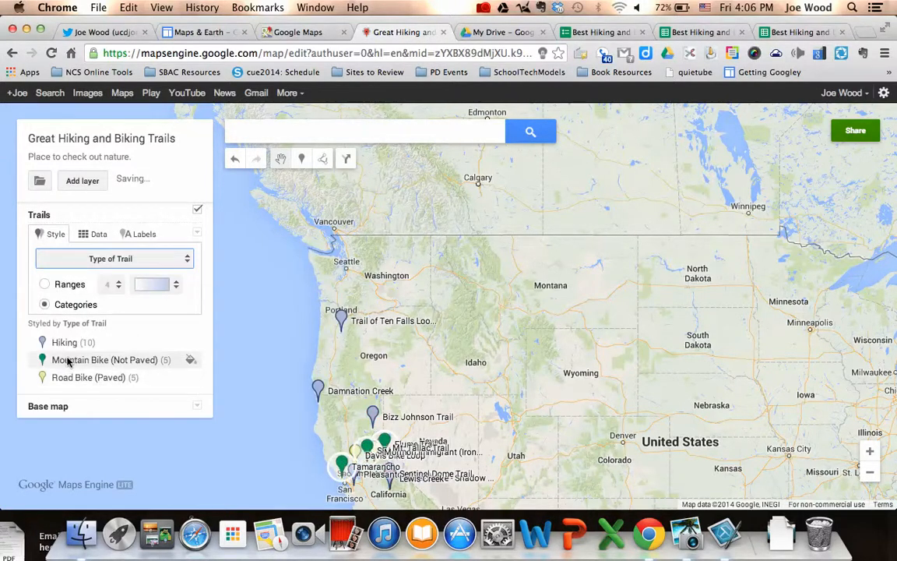
left_click(187, 349)
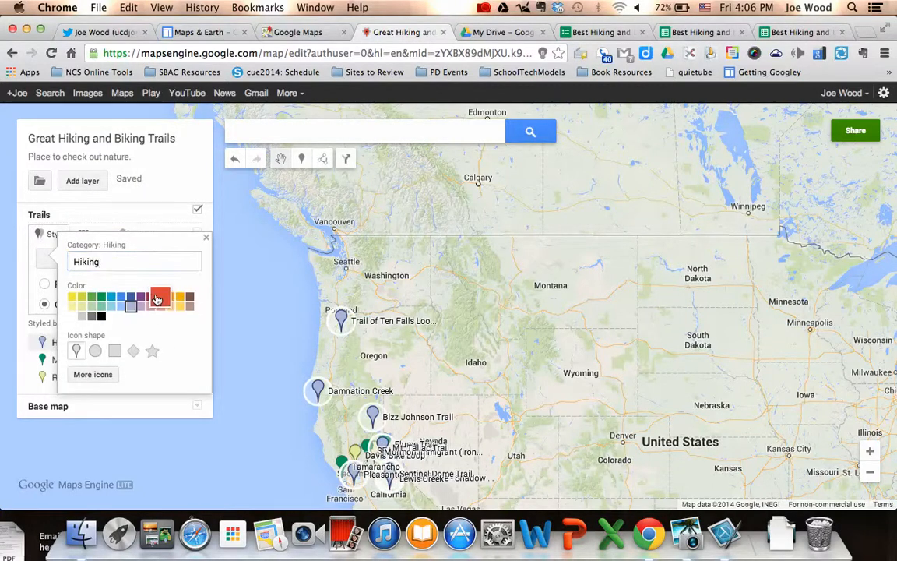
left_click(159, 297)
left_click(27, 367)
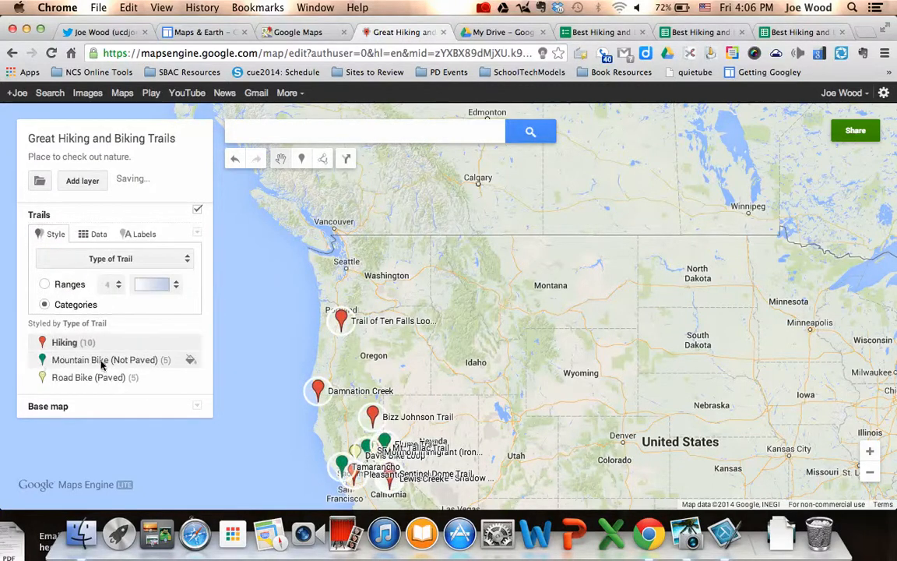
Make Mountain Bike markers blue squares and Road Bike markers orange stars.
left_click(191, 362)
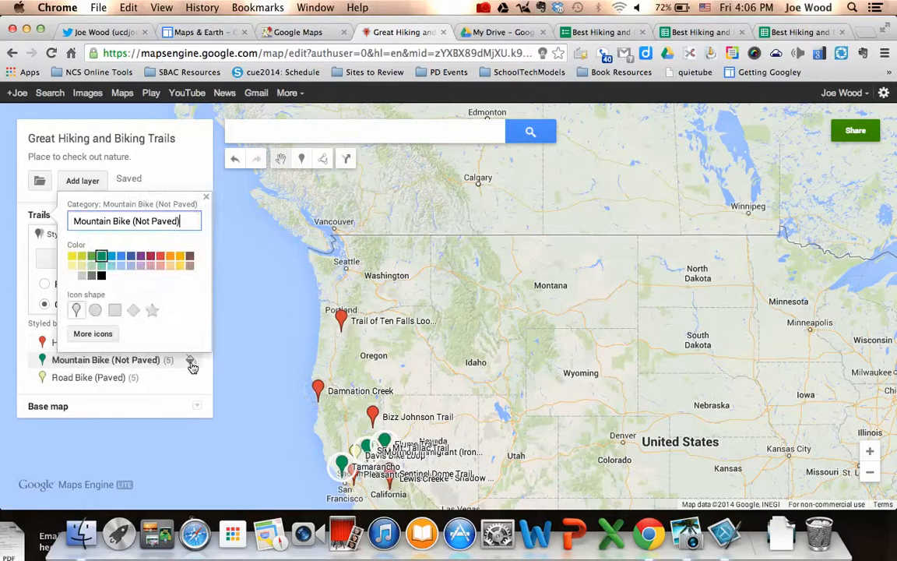
left_click(129, 257)
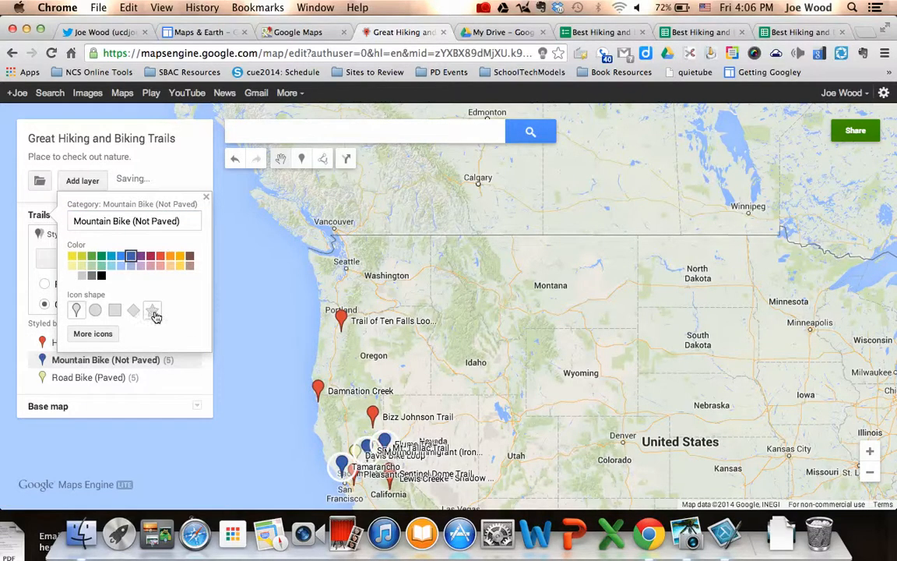
left_click(117, 311)
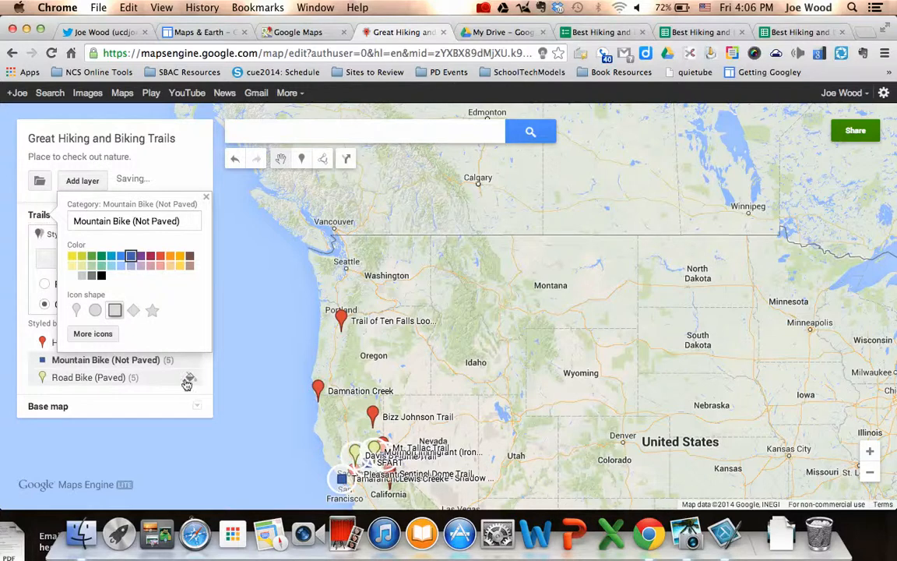
left_click(191, 379)
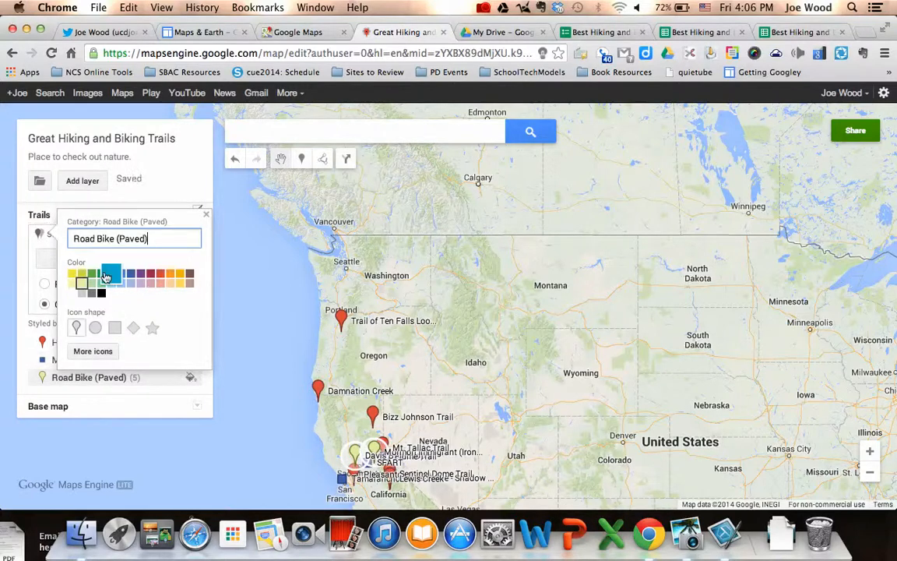
left_click(180, 282)
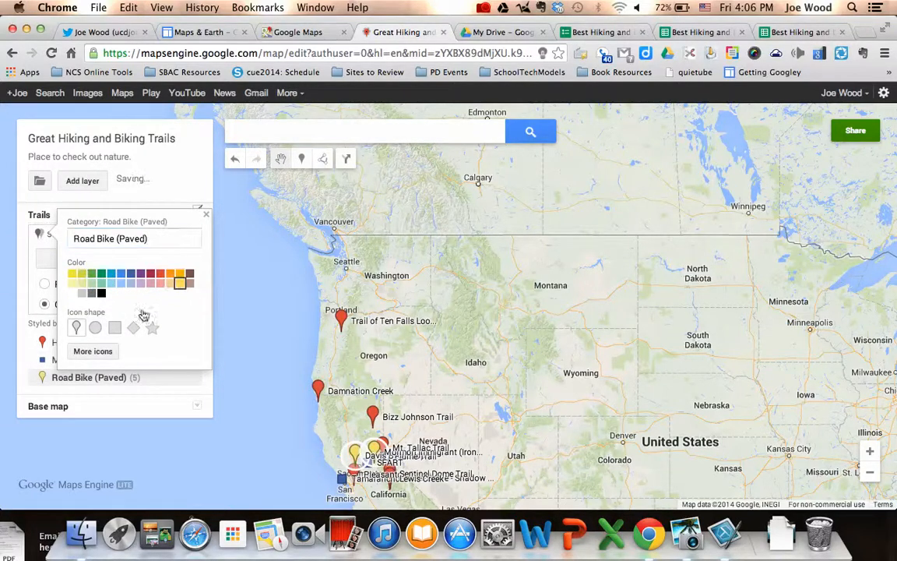
left_click(154, 328)
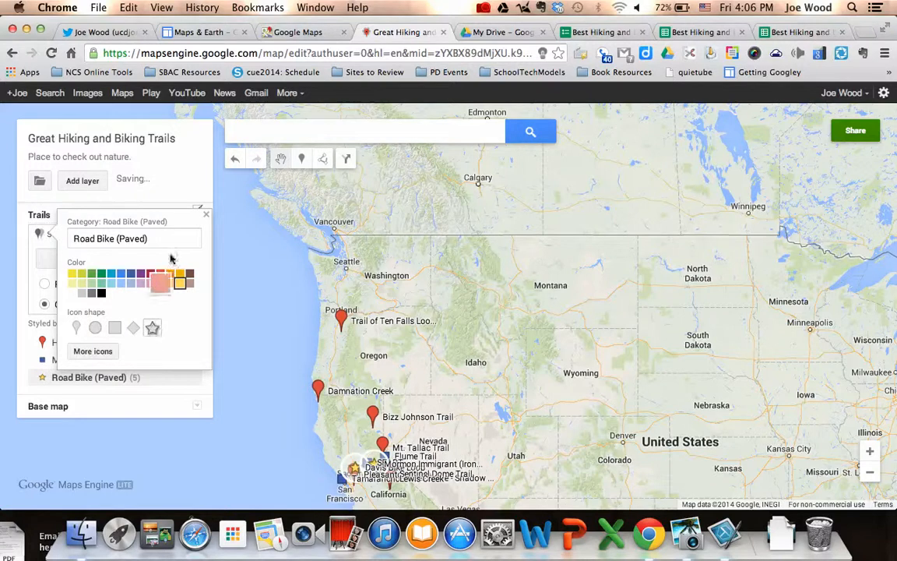
left_click(206, 213)
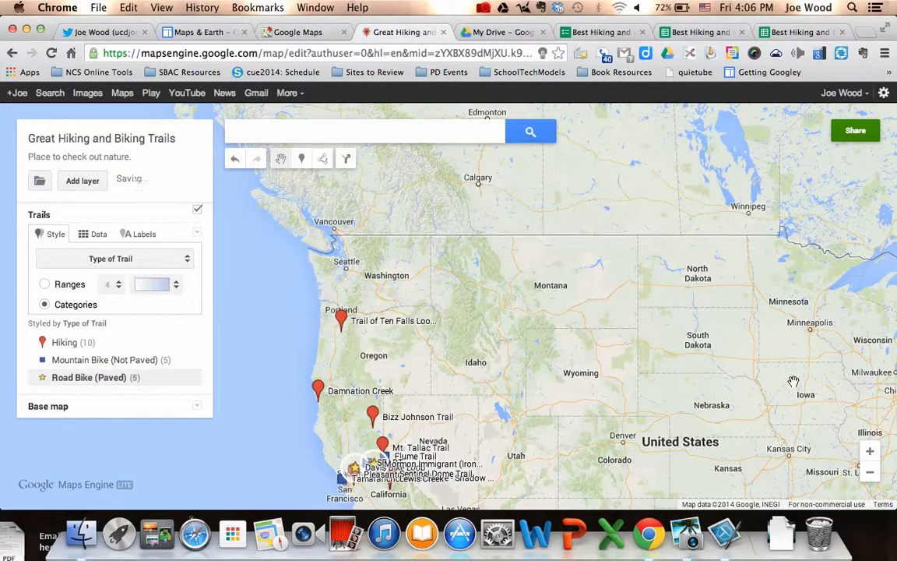
left_click_drag(718, 339, 726, 185)
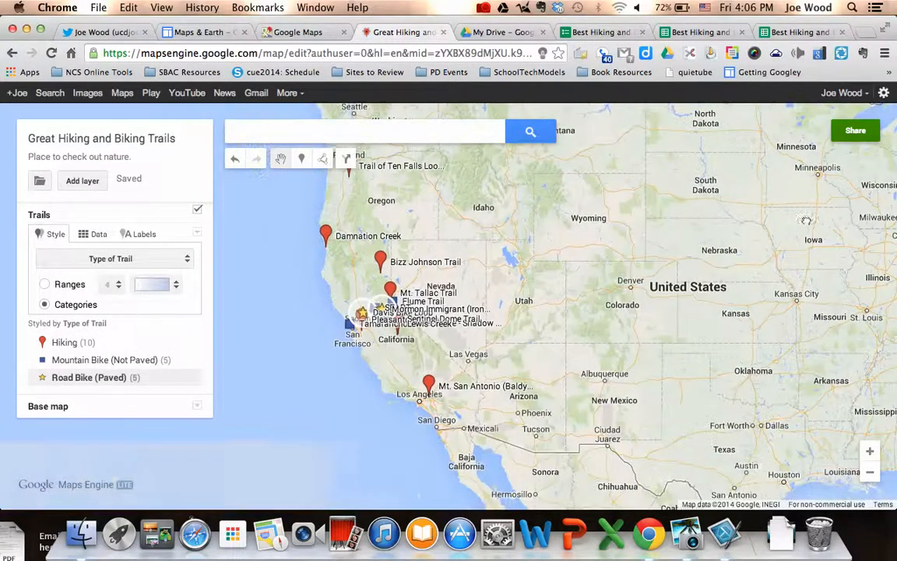
Zoom and pan around Sacramento to inspect the trail markers, then switch to the Twitter profile.
left_click(870, 452)
left_click(870, 452)
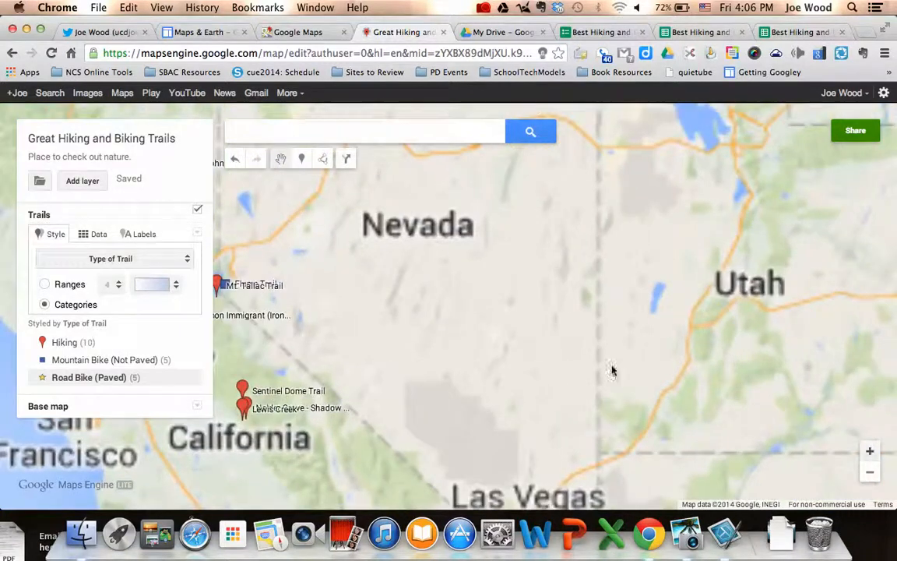
left_click_drag(439, 322, 895, 361)
left_click_drag(583, 402, 681, 296)
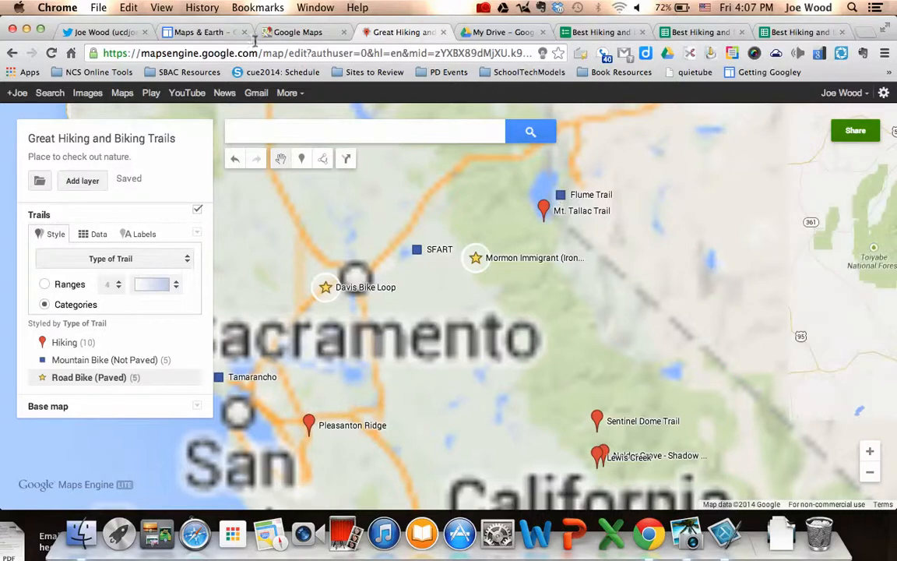
left_click(106, 32)
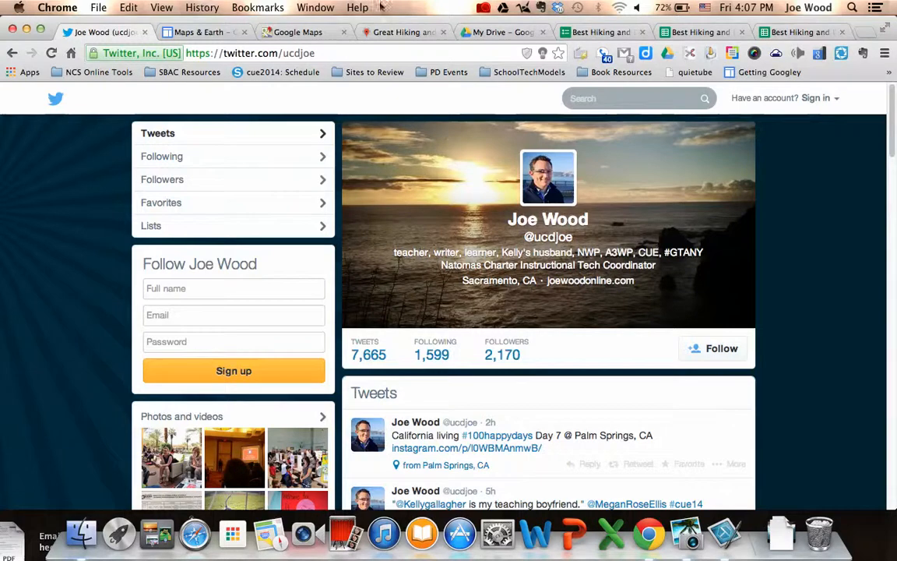
left_click(483, 8)
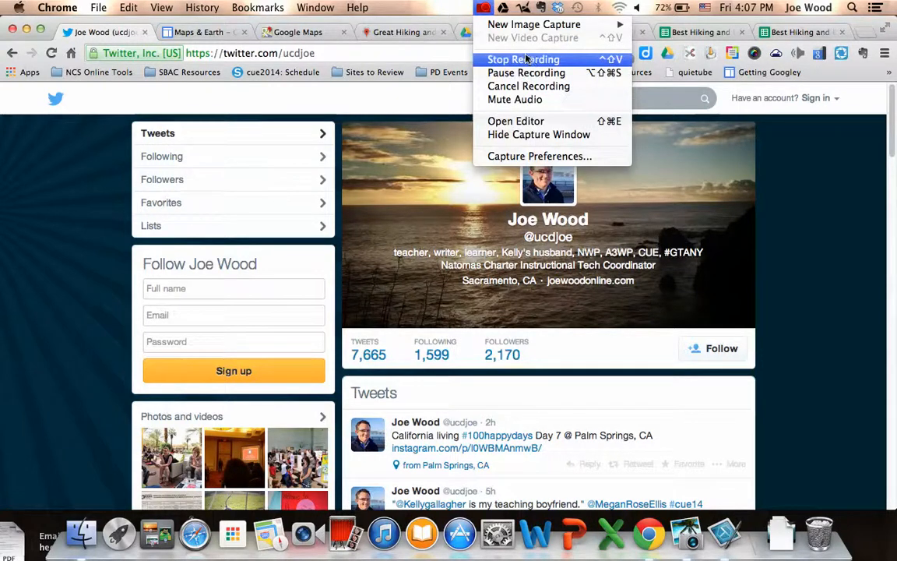